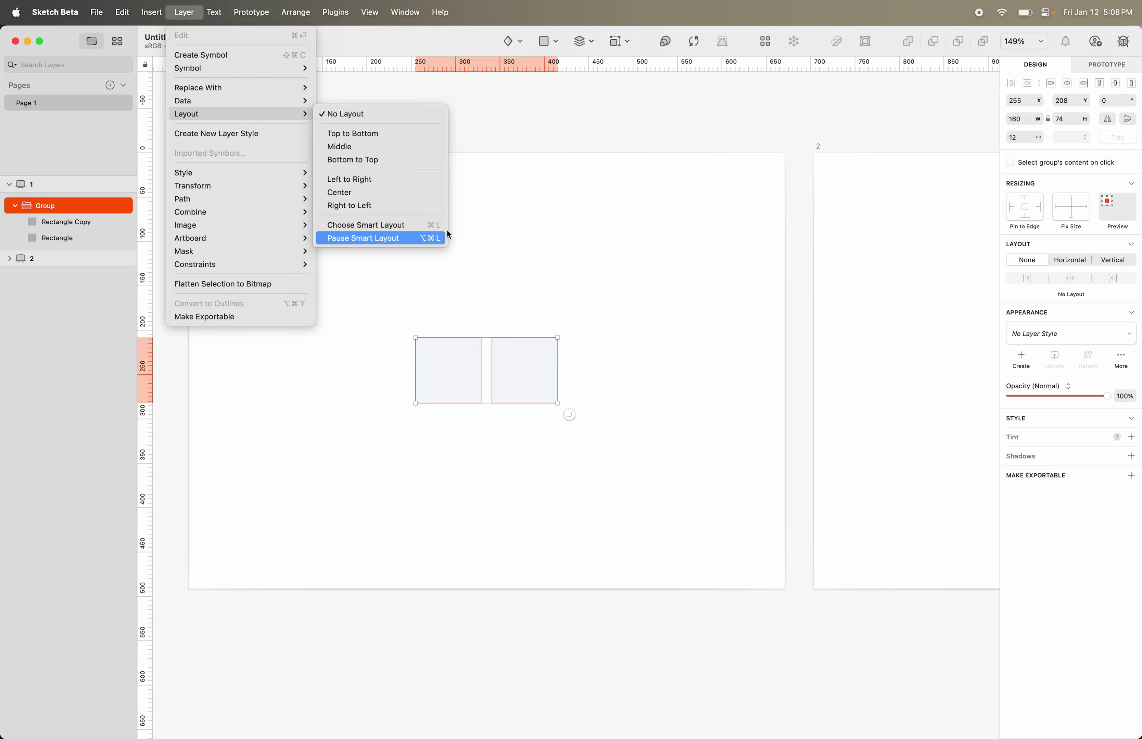
{"action": "left_click", "coordinate": [445, 237]}
{"action": "left_click", "coordinate": [509, 179]}
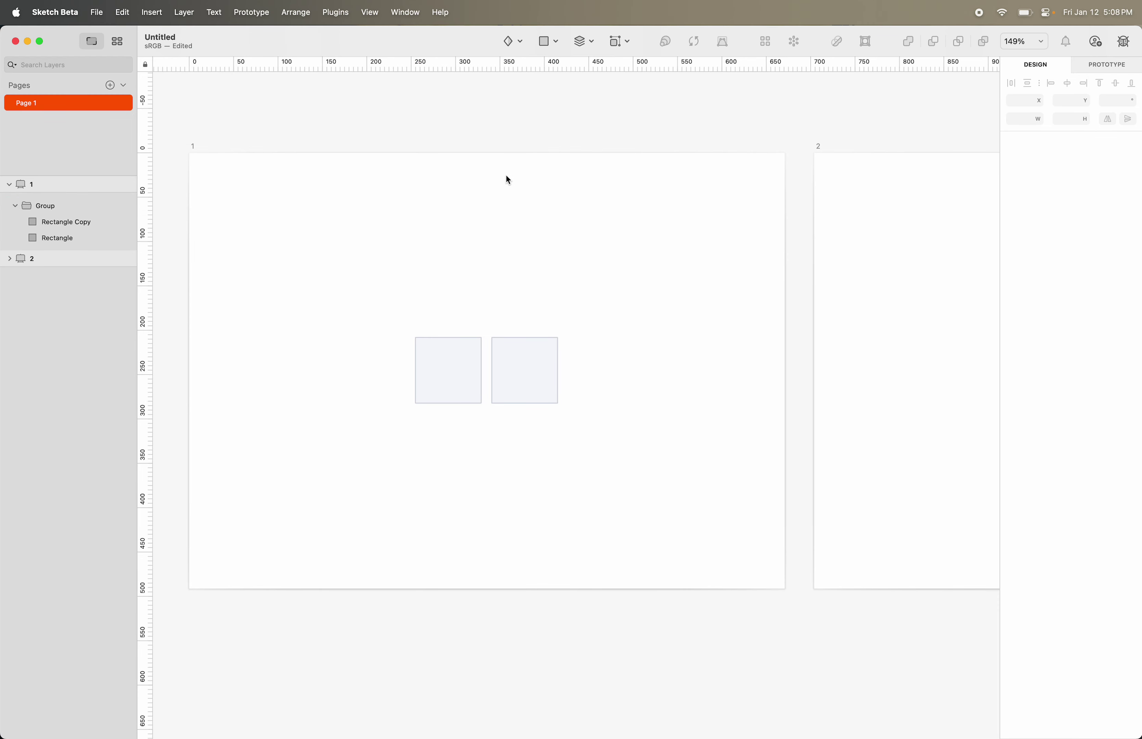
{"action": "left_click", "coordinate": [65, 206]}
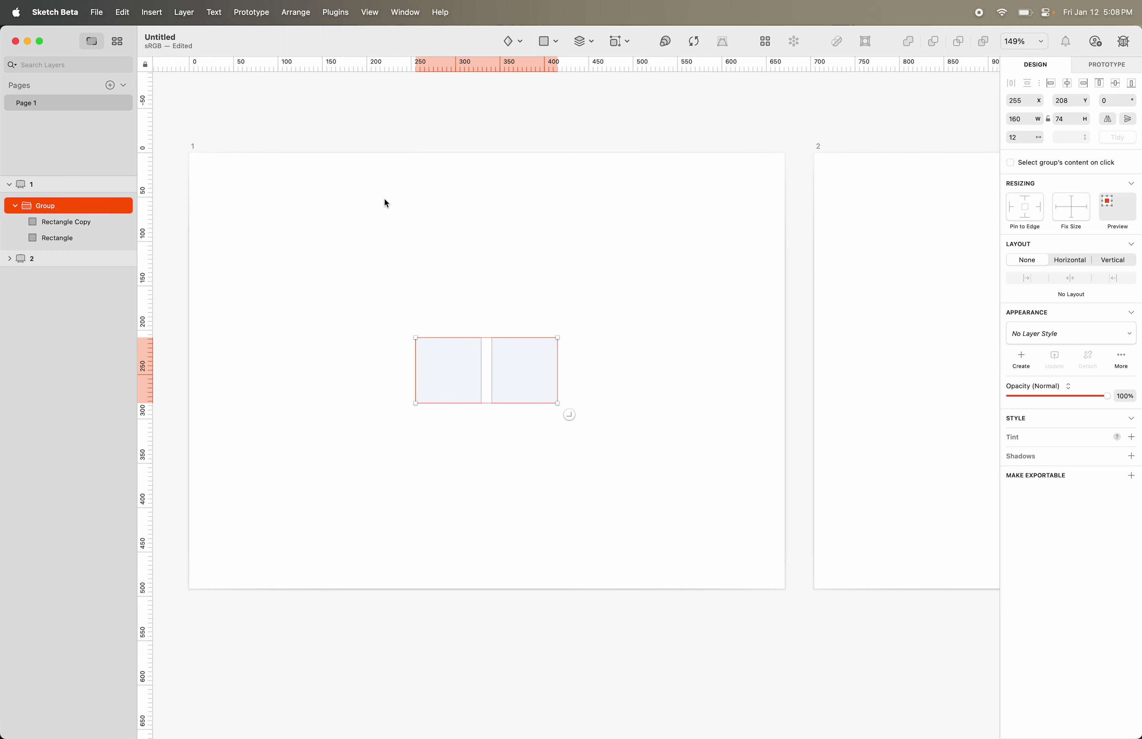
{"action": "scroll", "coordinate": [384, 199], "scroll_direction": "up", "scroll_amount": 1}
{"action": "left_click", "coordinate": [408, 150]}
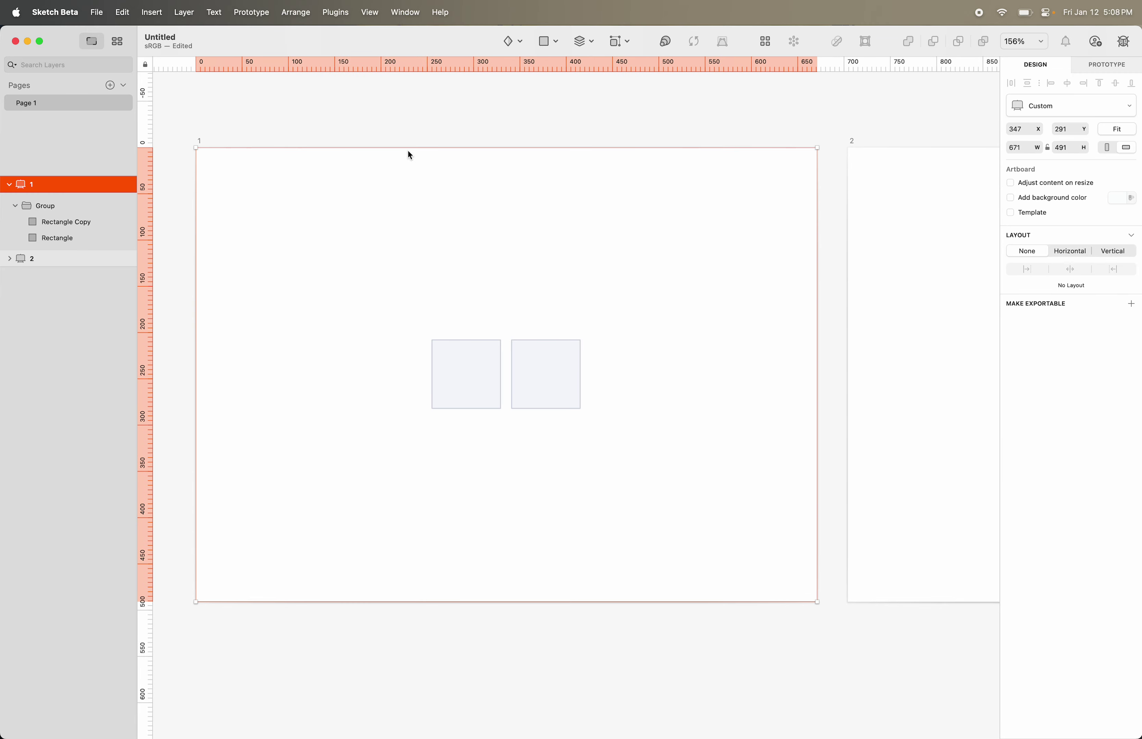
{"action": "left_click", "coordinate": [107, 204]}
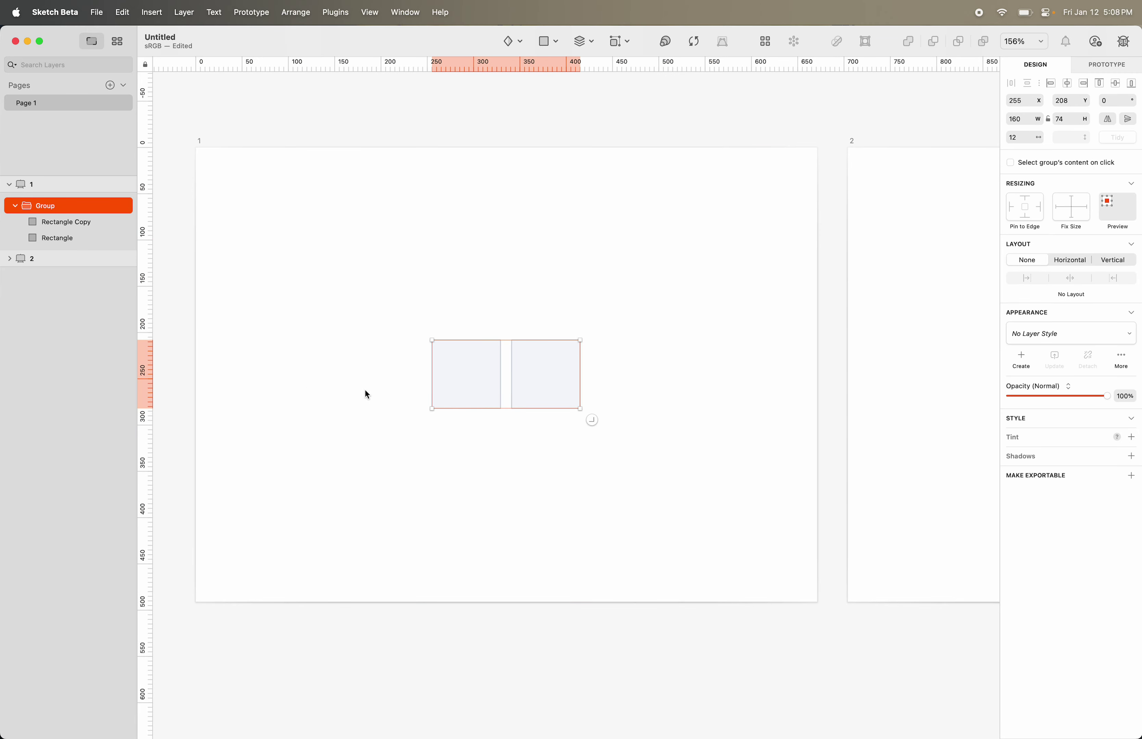
{"action": "left_click", "coordinate": [394, 391]}
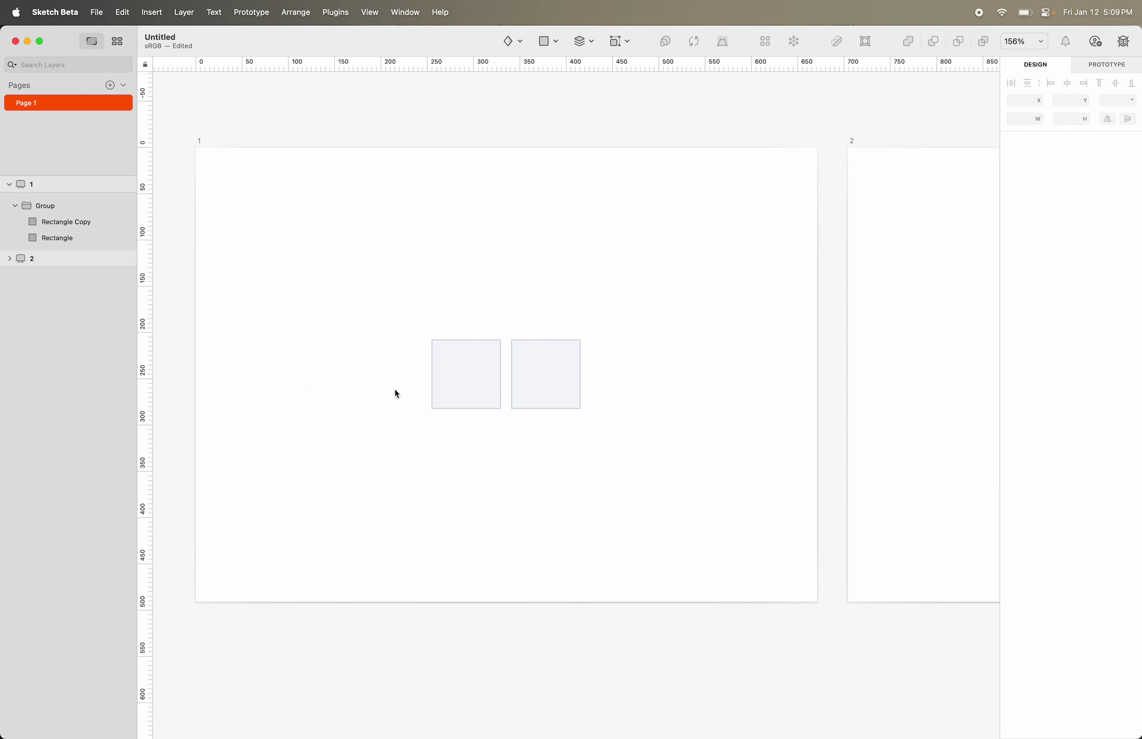
- Try resizing the left rectangle while its group has no layout, undoing each change
{"action": "left_click", "coordinate": [454, 378], "text": "super"}
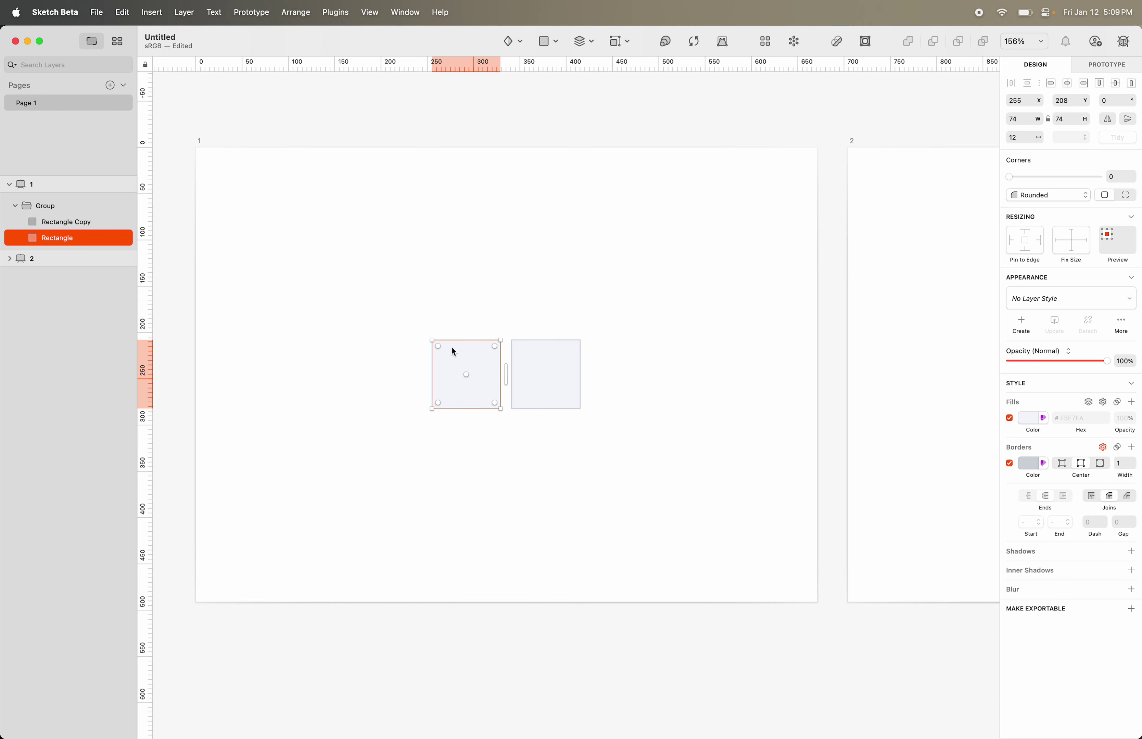
{"action": "left_click_drag", "start_coordinate": [462, 340], "coordinate": [466, 260]}
{"action": "key", "text": "super+z"}
{"action": "left_click_drag", "start_coordinate": [499, 385], "coordinate": [554, 385]}
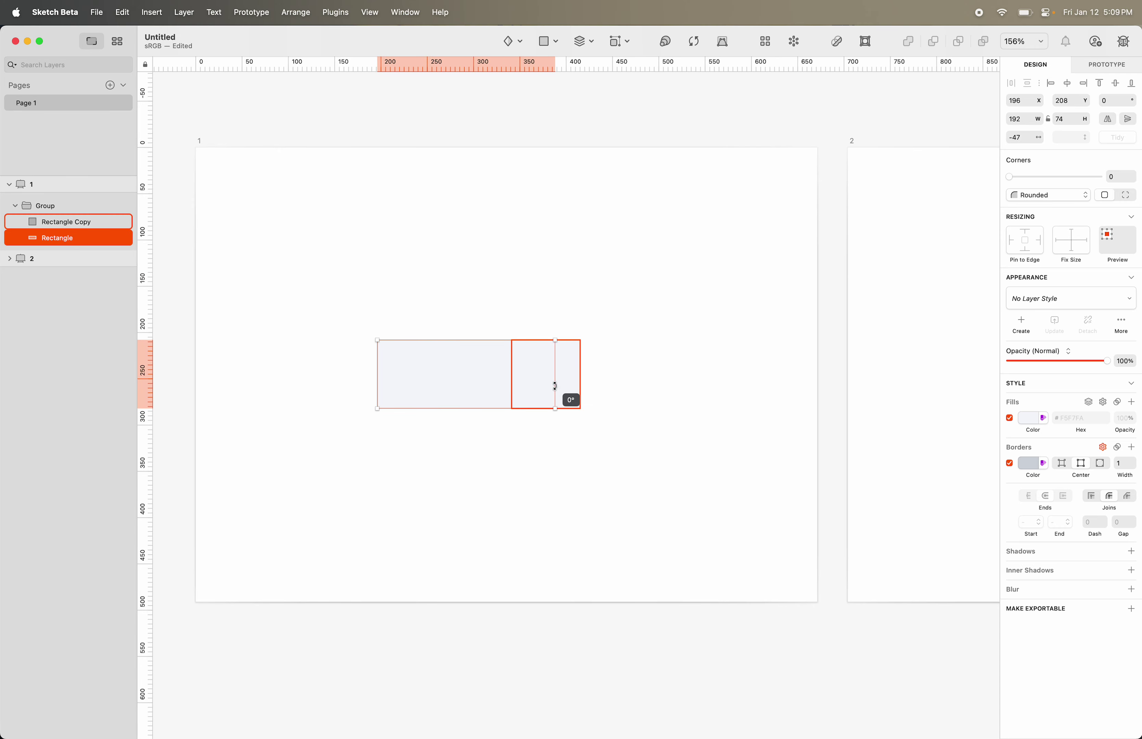
{"action": "key", "text": "super+z"}
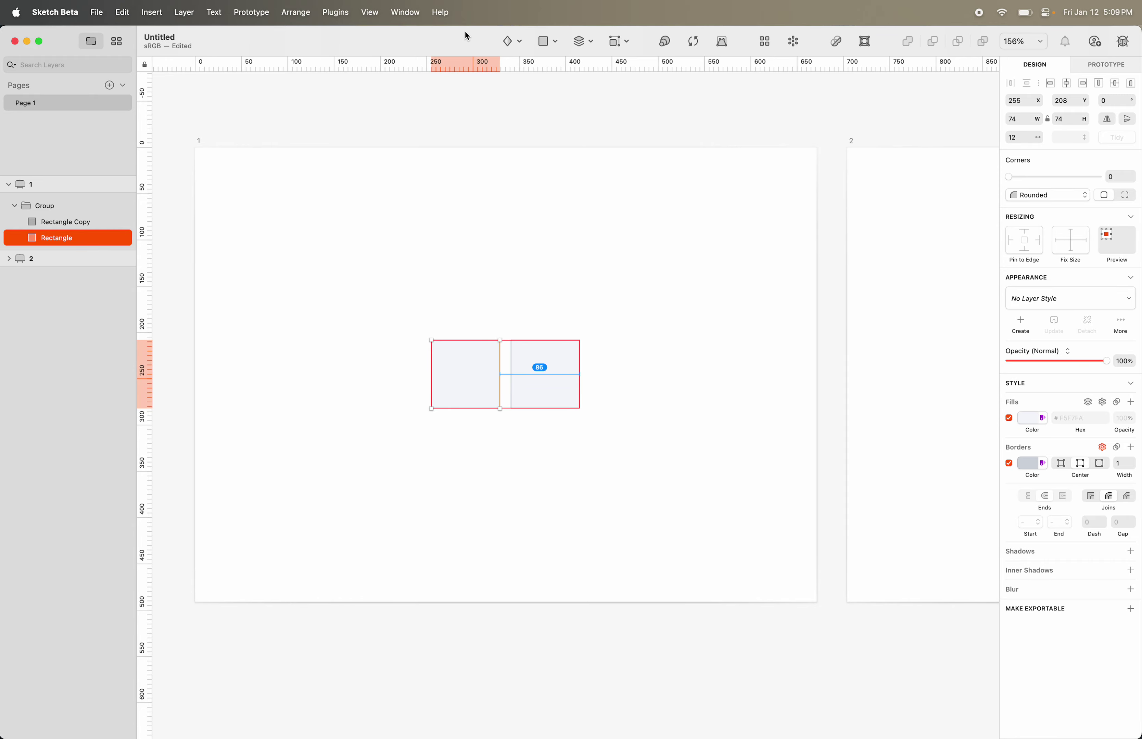
{"action": "mouse_move", "coordinate": [464, 28]}
{"action": "left_mouse_down"}
{"action": "mouse_move", "coordinate": [465, 111]}
{"action": "mouse_move", "coordinate": [481, 27]}
{"action": "left_mouse_up"}
{"action": "mouse_move", "coordinate": [1139, 281]}
{"action": "left_mouse_down"}
{"action": "mouse_move", "coordinate": [905, 285]}
{"action": "mouse_move", "coordinate": [1139, 292]}
{"action": "left_mouse_up"}
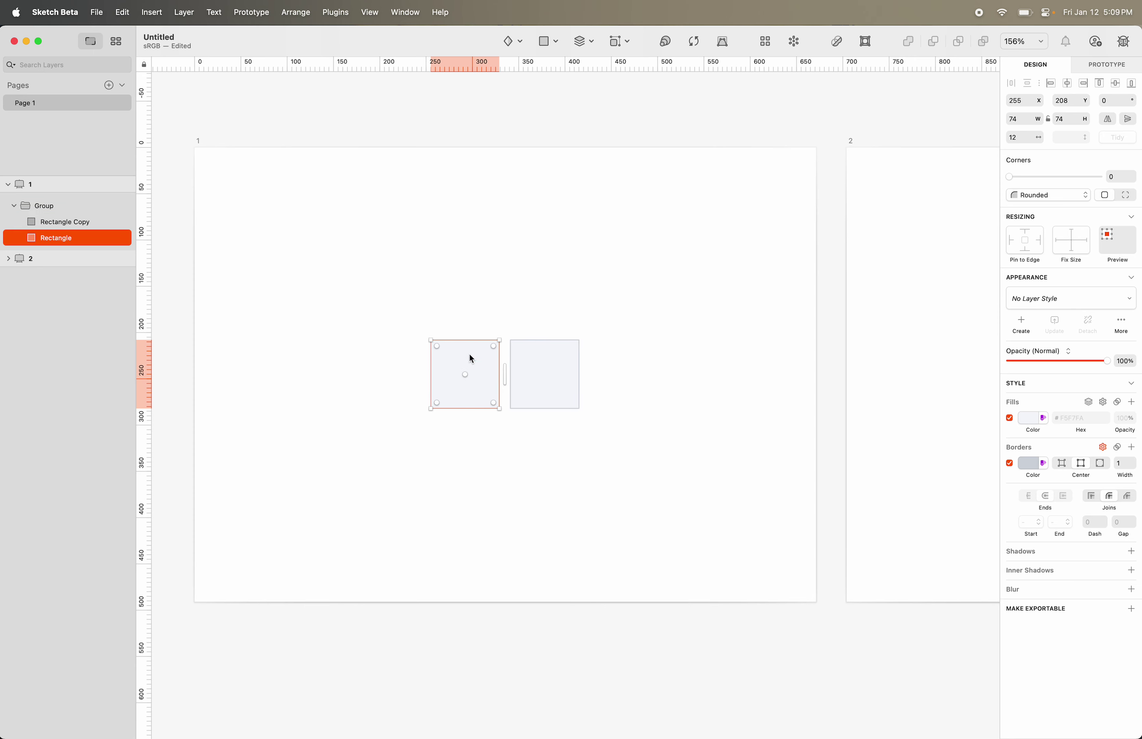
{"action": "left_click_drag", "start_coordinate": [467, 340], "coordinate": [486, 287]}
{"action": "key", "text": "super+z"}
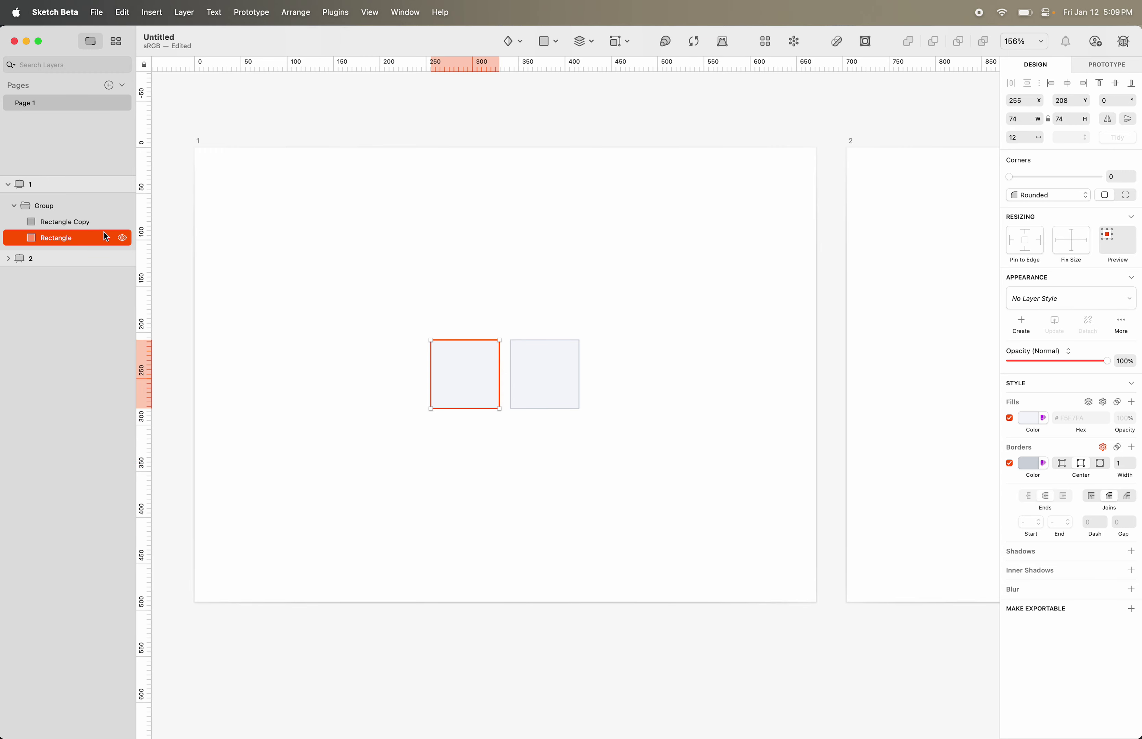
- Give the group a horizontal Left to Right layout and widen its left rectangle to about 106
{"action": "left_click", "coordinate": [76, 210]}
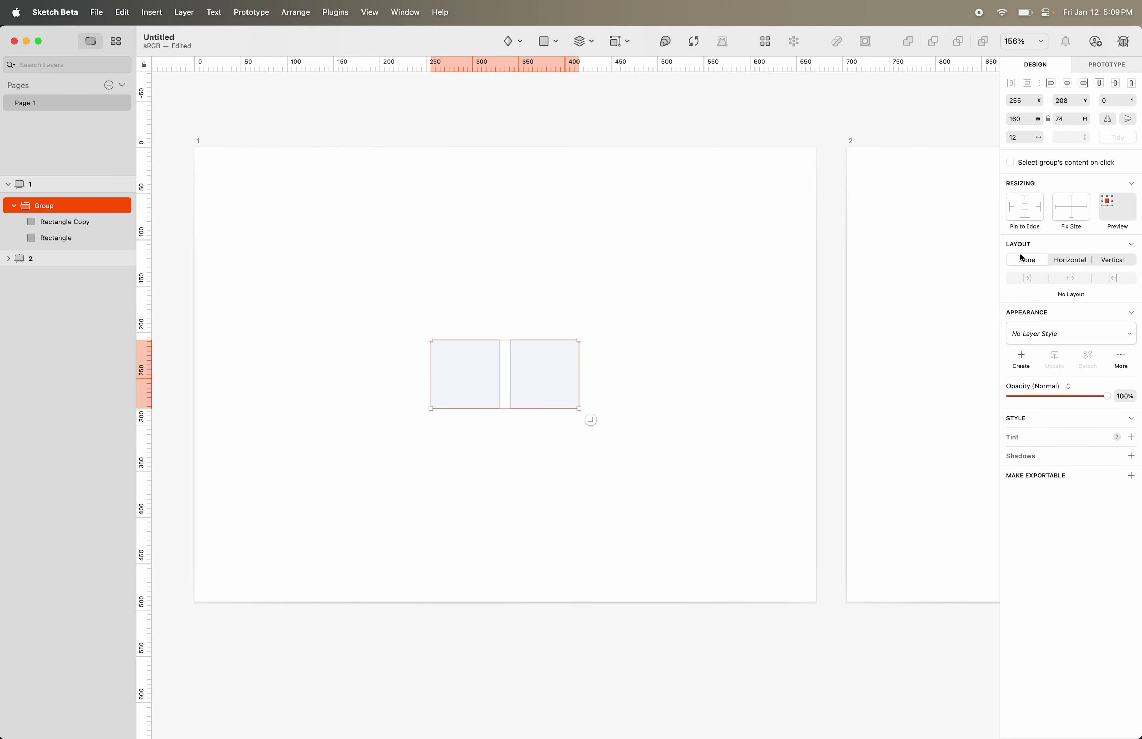
{"action": "left_click", "coordinate": [1077, 265]}
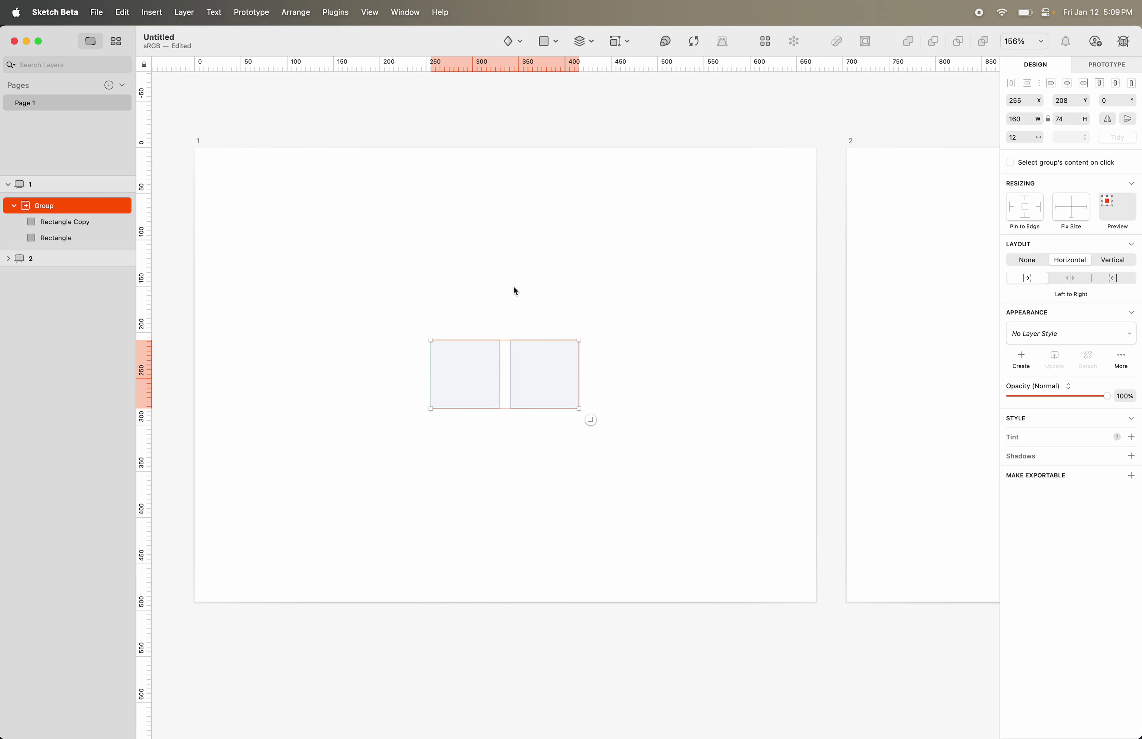
{"action": "double_click", "coordinate": [496, 368]}
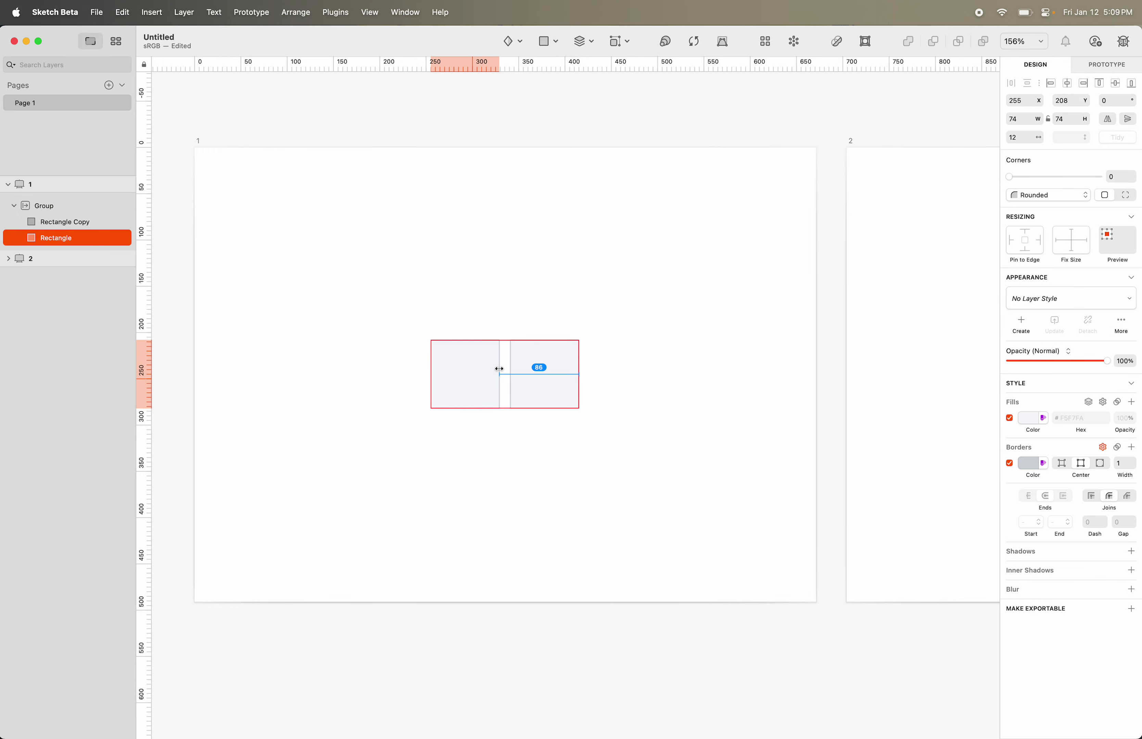
{"action": "mouse_move", "coordinate": [499, 368]}
{"action": "left_mouse_down"}
{"action": "mouse_move", "coordinate": [578, 382]}
{"action": "mouse_move", "coordinate": [477, 392]}
{"action": "mouse_move", "coordinate": [558, 388]}
{"action": "mouse_move", "coordinate": [505, 386]}
{"action": "mouse_move", "coordinate": [514, 388]}
{"action": "left_mouse_up"}
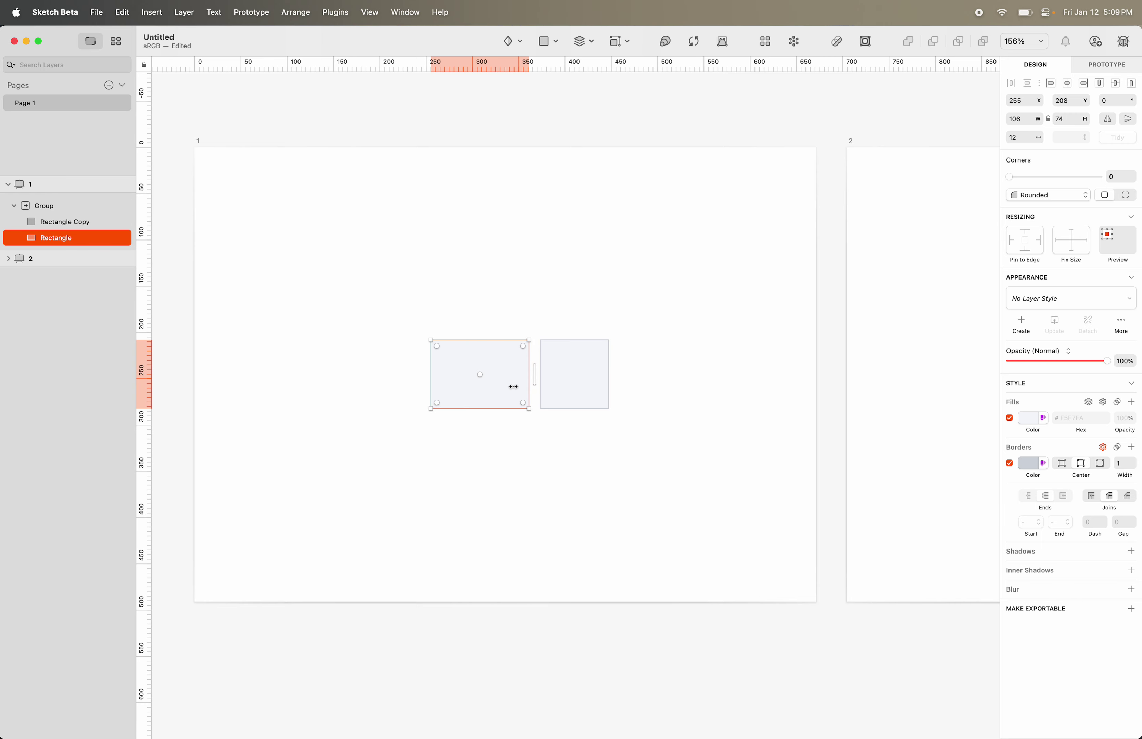
- Try widening the left rectangle further against a vertical guide at 255 on the group's left edge, undoing the guide and the width changes
{"action": "left_click", "coordinate": [42, 206]}
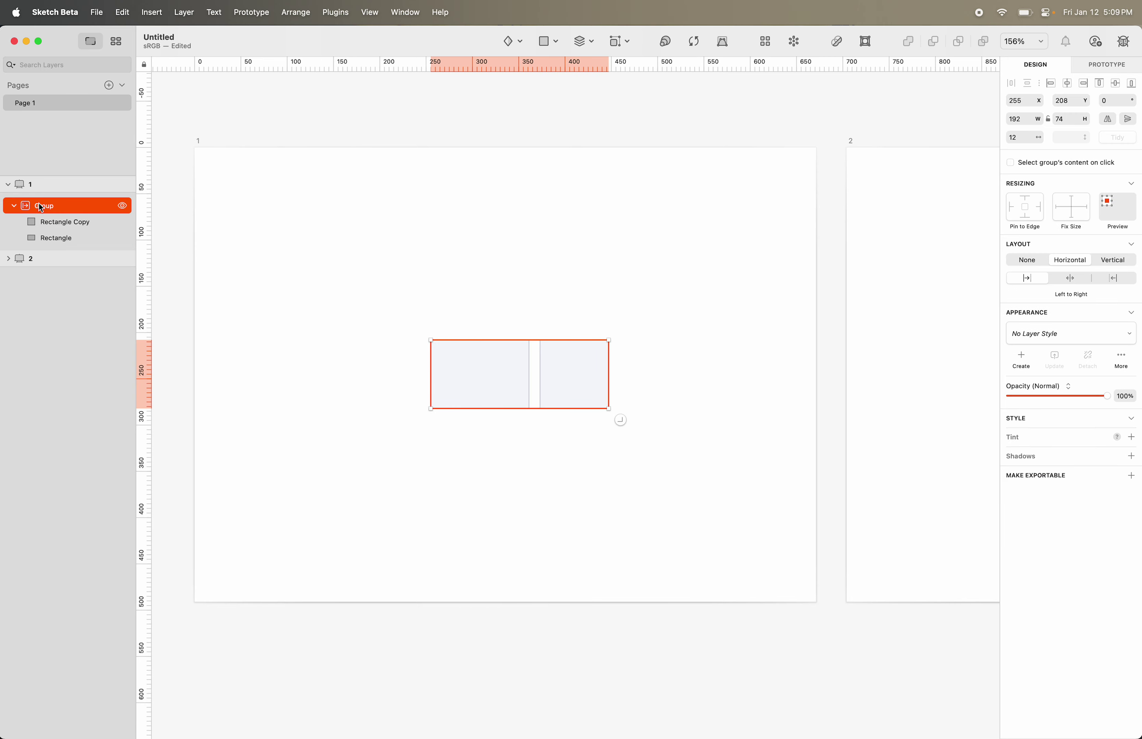
{"action": "left_click", "coordinate": [430, 65]}
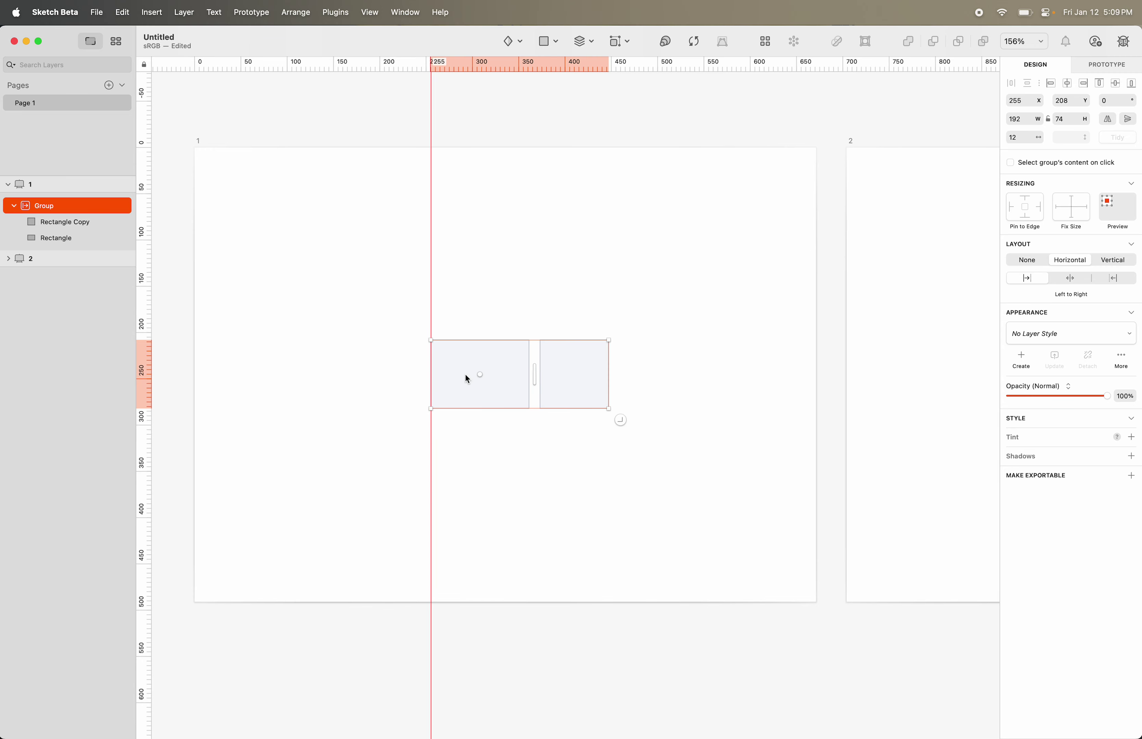
{"action": "double_click", "coordinate": [495, 404]}
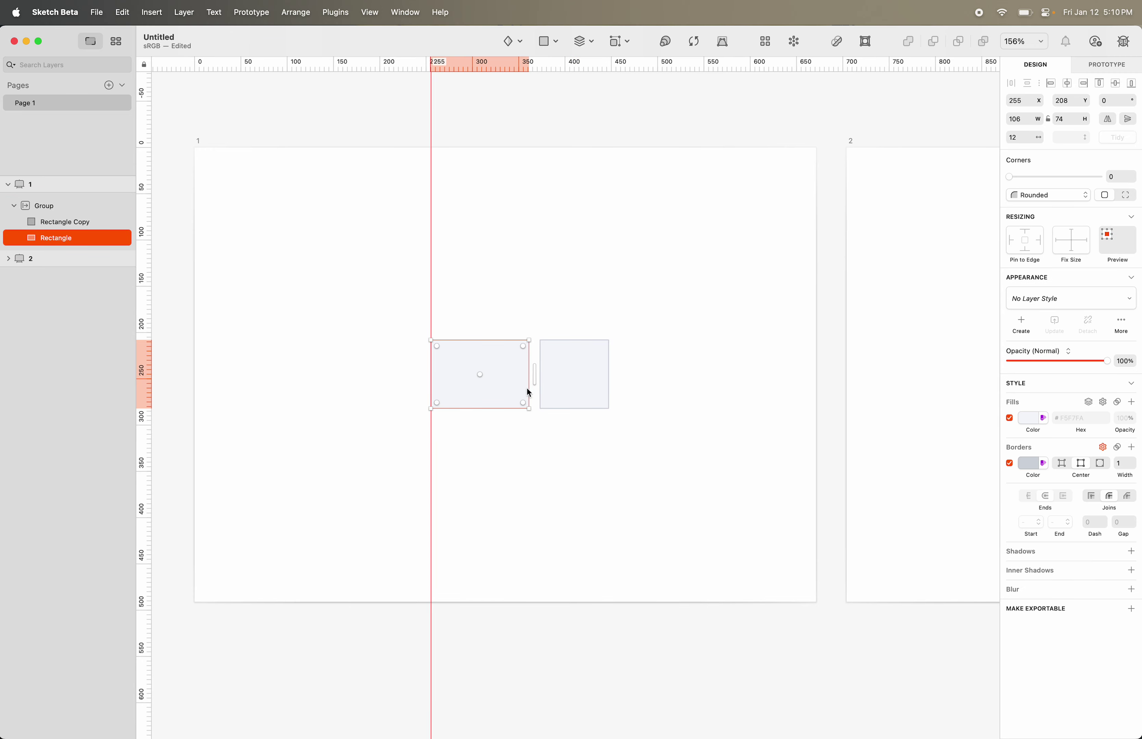
{"action": "left_click_drag", "start_coordinate": [530, 382], "coordinate": [686, 382]}
{"action": "key", "text": "super+z"}
{"action": "key", "text": "super+z"}
{"action": "key", "text": "super+z"}
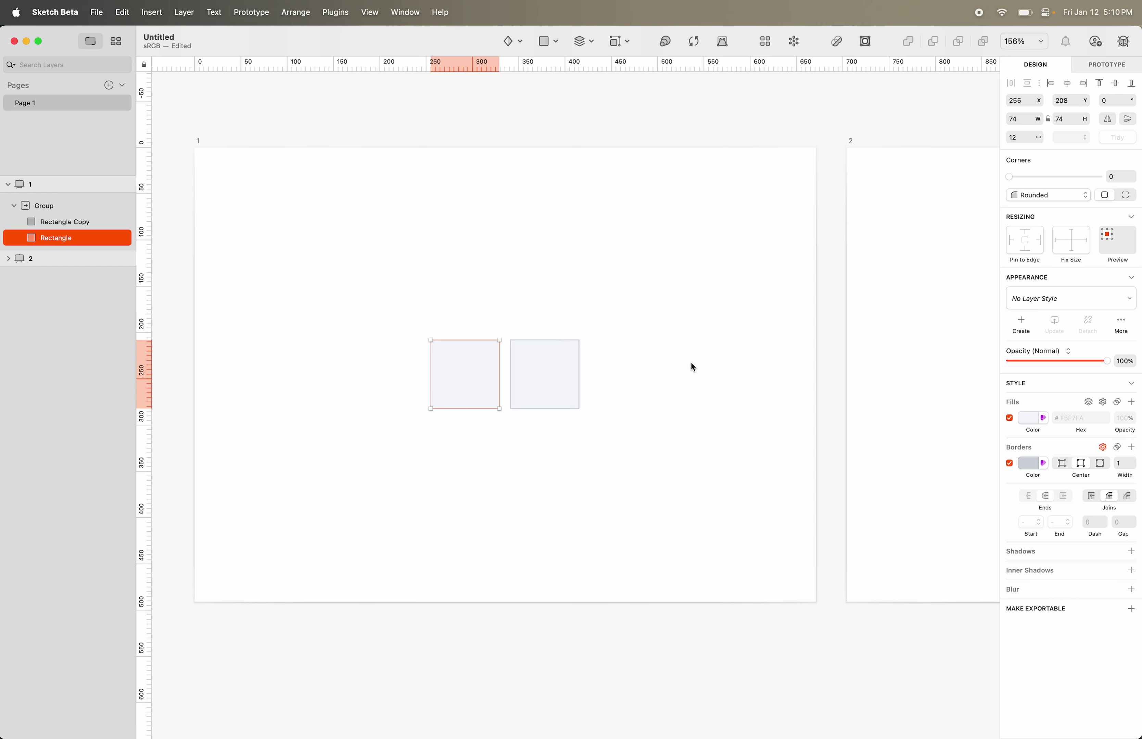
- Set the group's layout to vertical Top to Bottom and try widening the group and its right rectangle, undoing each resize
{"action": "left_click", "coordinate": [566, 368]}
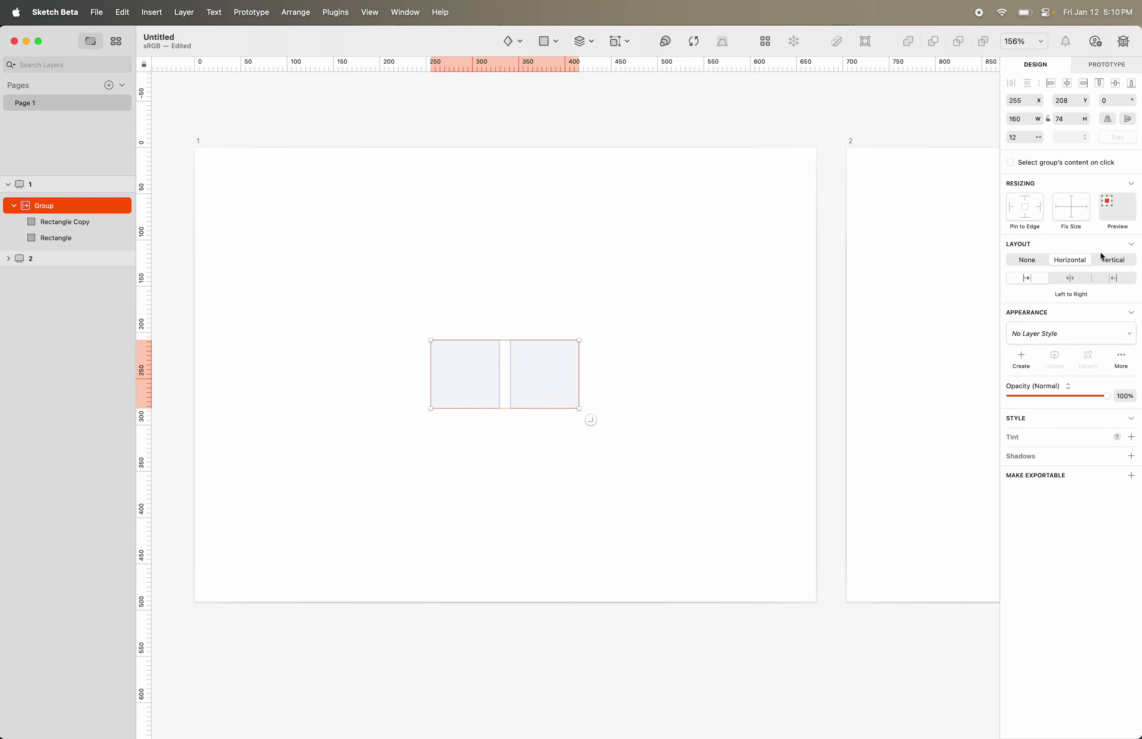
{"action": "left_click", "coordinate": [1113, 260]}
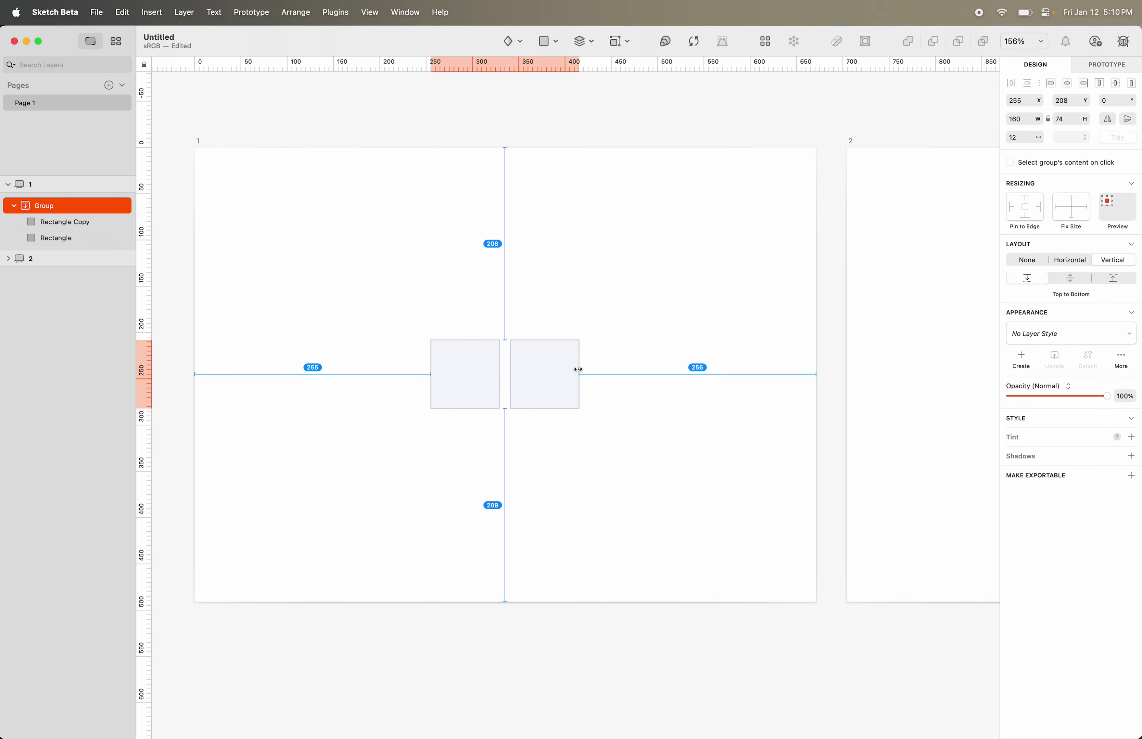
{"action": "left_click_drag", "start_coordinate": [579, 373], "coordinate": [627, 370]}
{"action": "key", "text": "super+z"}
{"action": "left_click", "coordinate": [67, 221]}
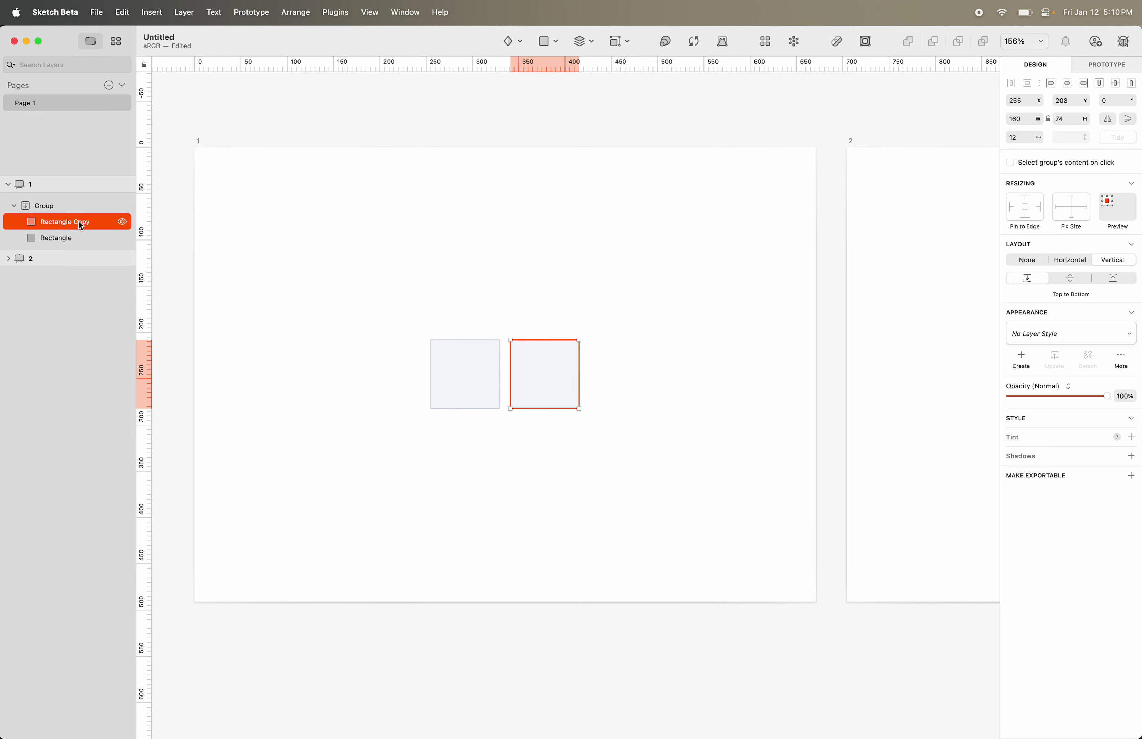
{"action": "left_click_drag", "start_coordinate": [578, 373], "coordinate": [646, 374]}
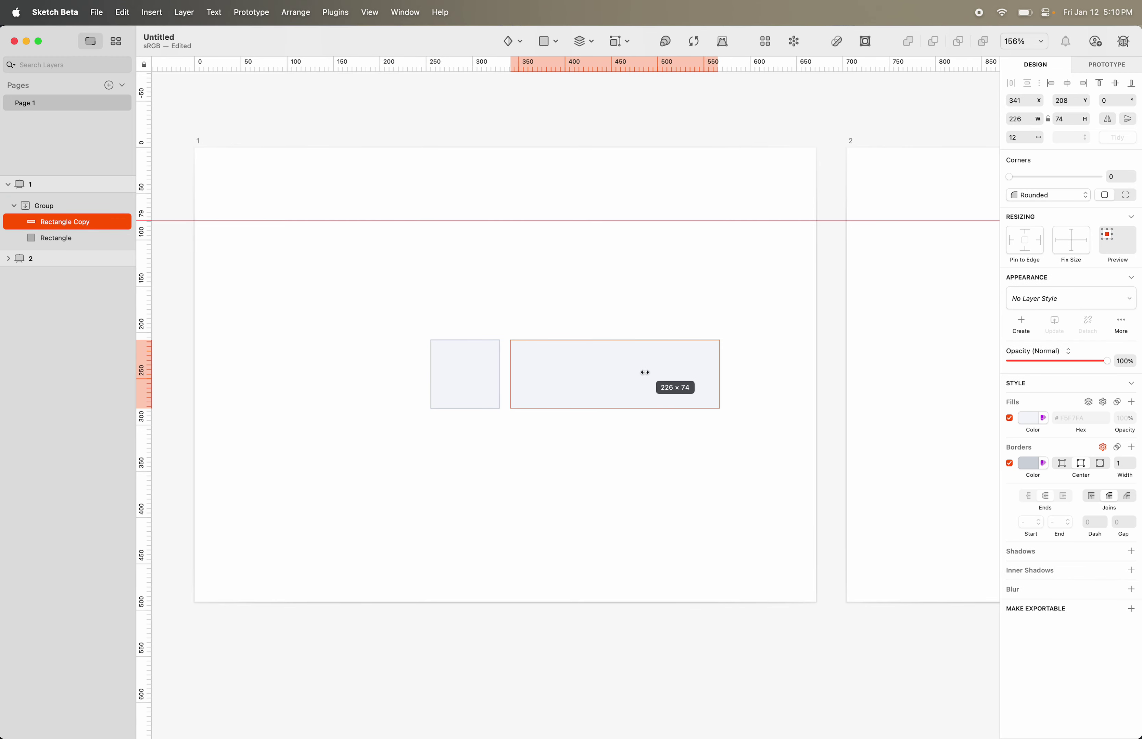
{"action": "key", "text": "super+z"}
- Switch the group's layout to horizontal Right to Left and try widening the right rectangle, undoing the resize
{"action": "left_click", "coordinate": [57, 206]}
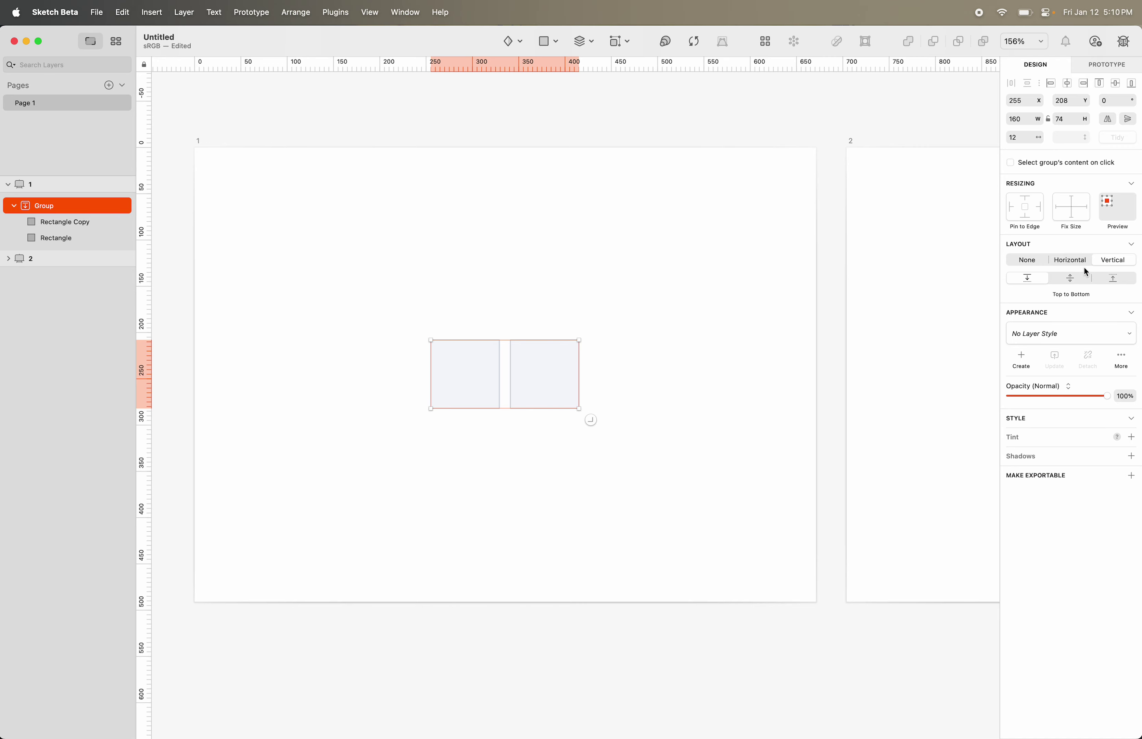
{"action": "left_click", "coordinate": [1070, 260]}
{"action": "left_click", "coordinate": [1113, 279]}
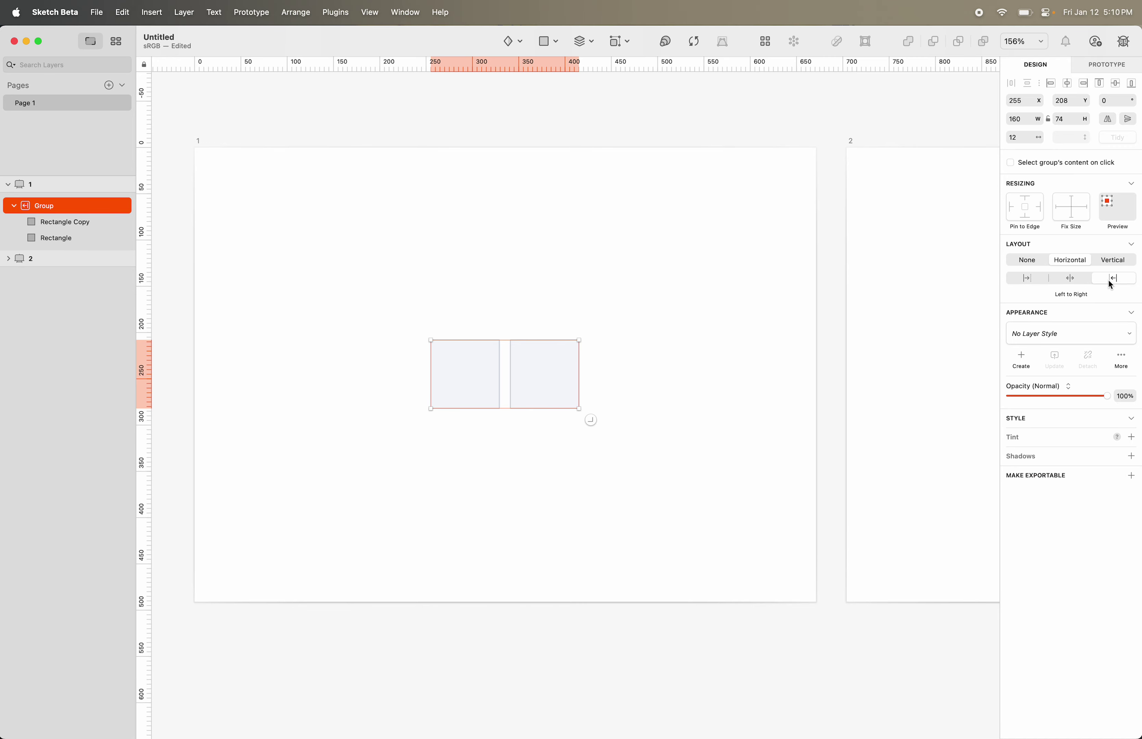
{"action": "left_click", "coordinate": [533, 390]}
{"action": "left_click_drag", "start_coordinate": [580, 383], "coordinate": [643, 380]}
{"action": "key", "text": "super+z"}
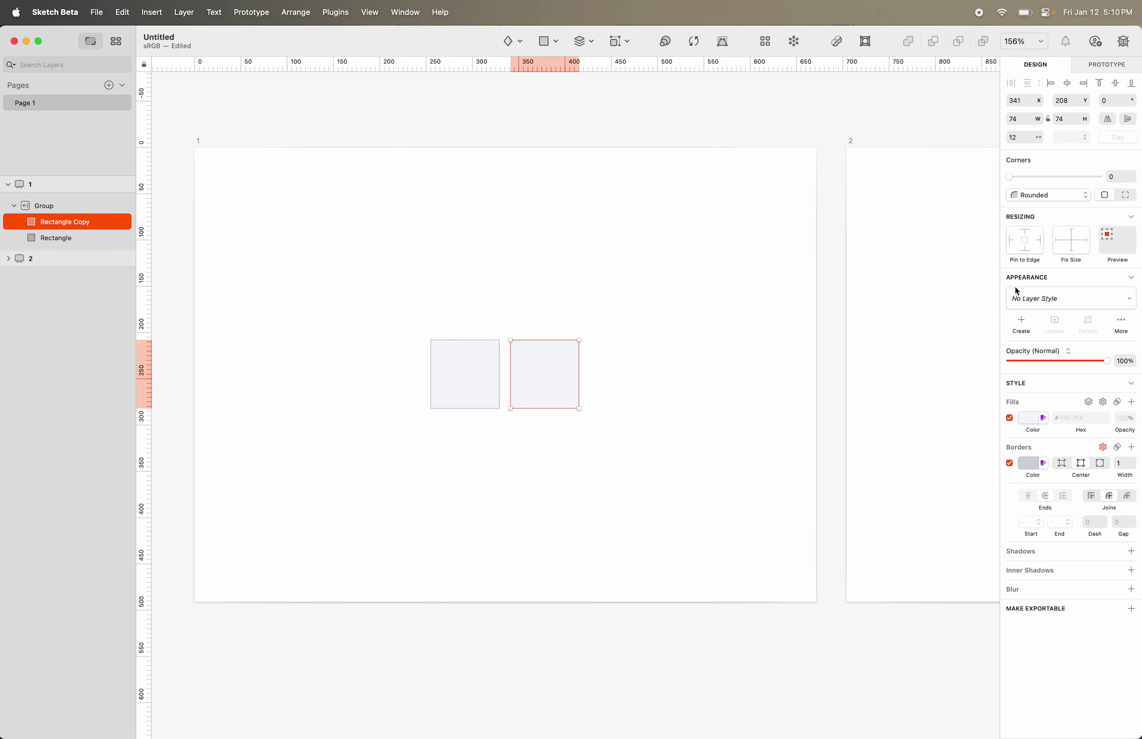
- Set the group's horizontal layout to Center and test it by widening the right rectangle to about 310, undoing the resize
{"action": "key", "text": "Escape"}
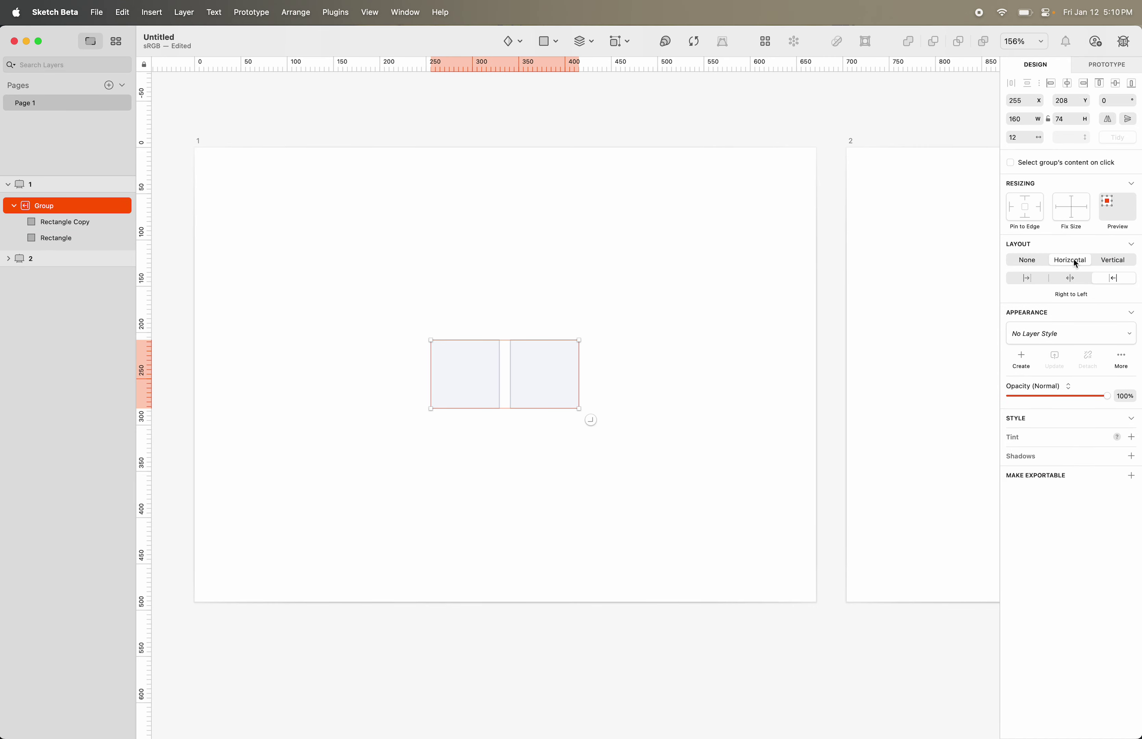
{"action": "left_click", "coordinate": [1075, 279]}
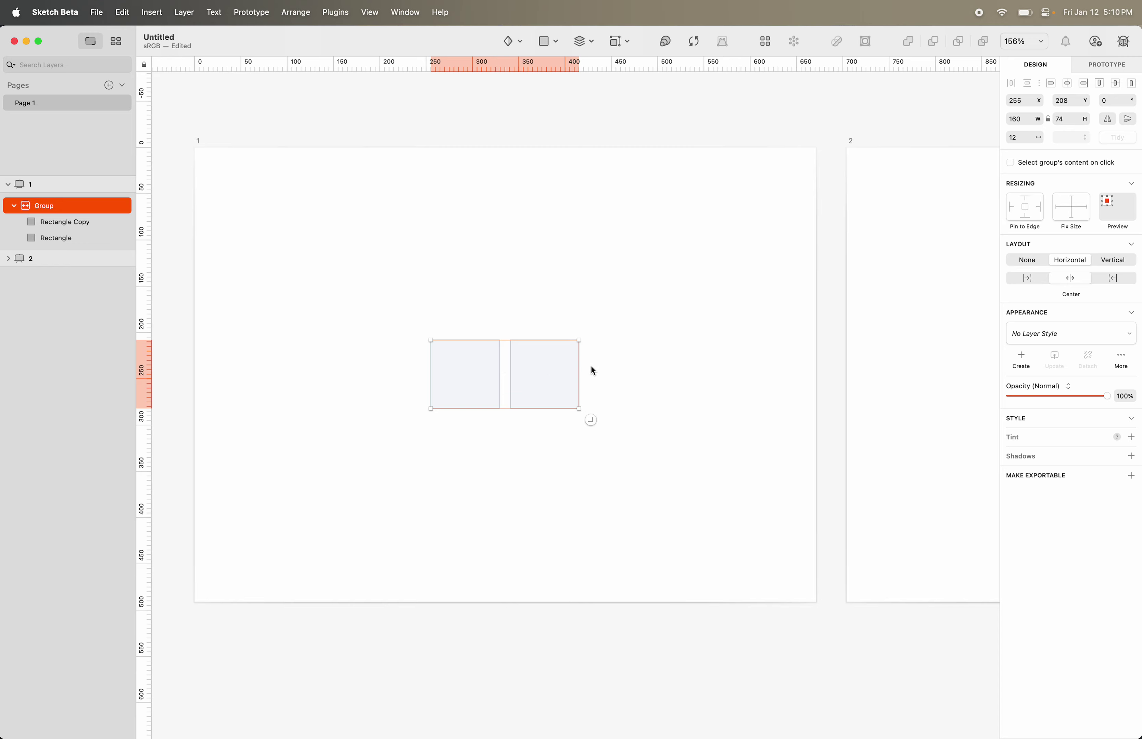
{"action": "left_click", "coordinate": [567, 379]}
{"action": "left_click_drag", "start_coordinate": [580, 379], "coordinate": [682, 370]}
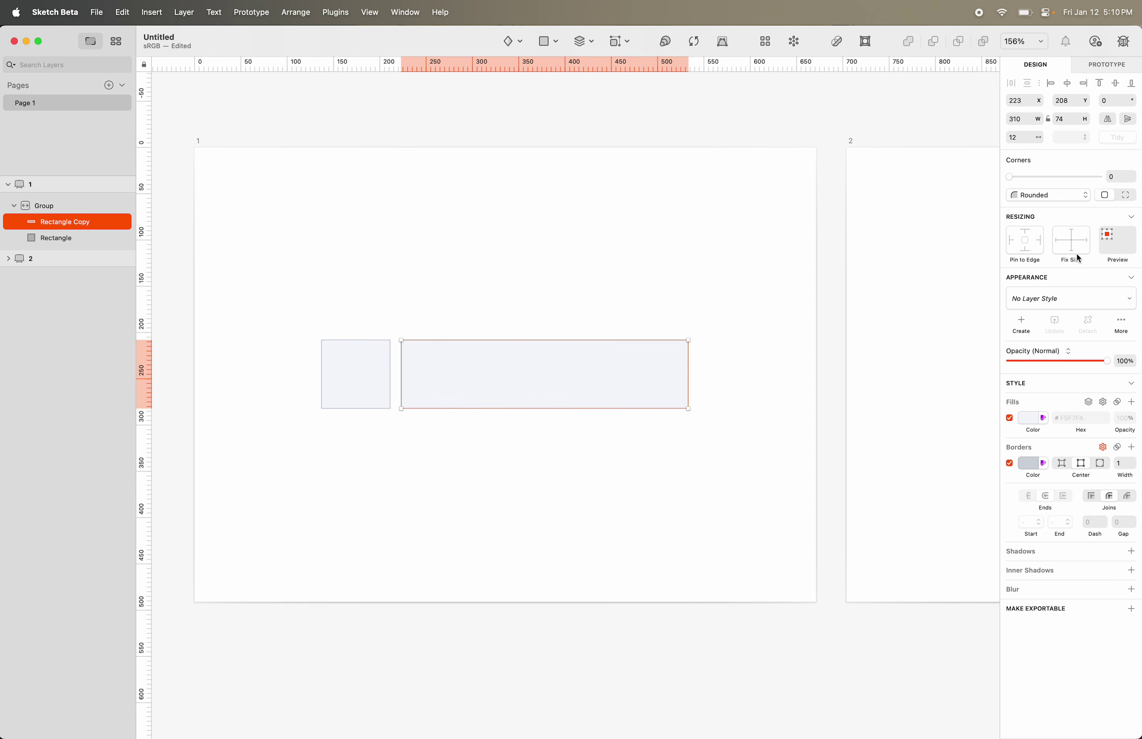
{"action": "key", "text": "super+z"}
{"action": "key", "text": "Escape"}
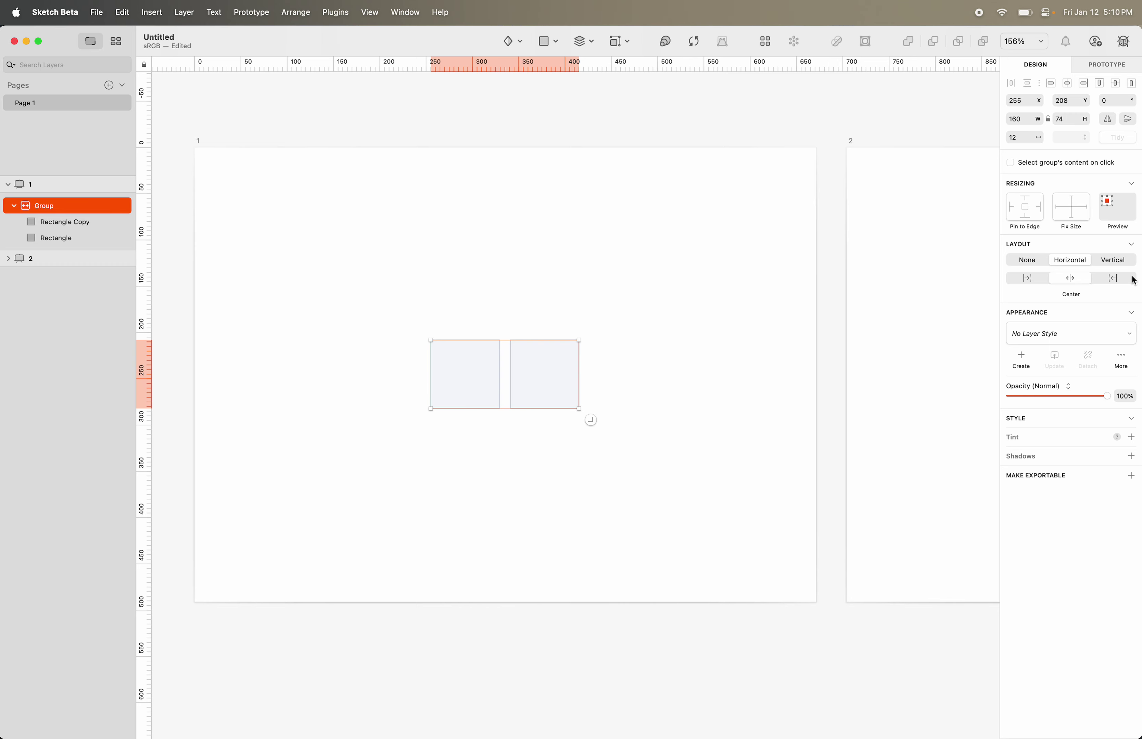
- Place ruler guides through the right rectangle's top-left corner, a vertical one at 341 and a horizontal one at 208
{"action": "left_click", "coordinate": [86, 223]}
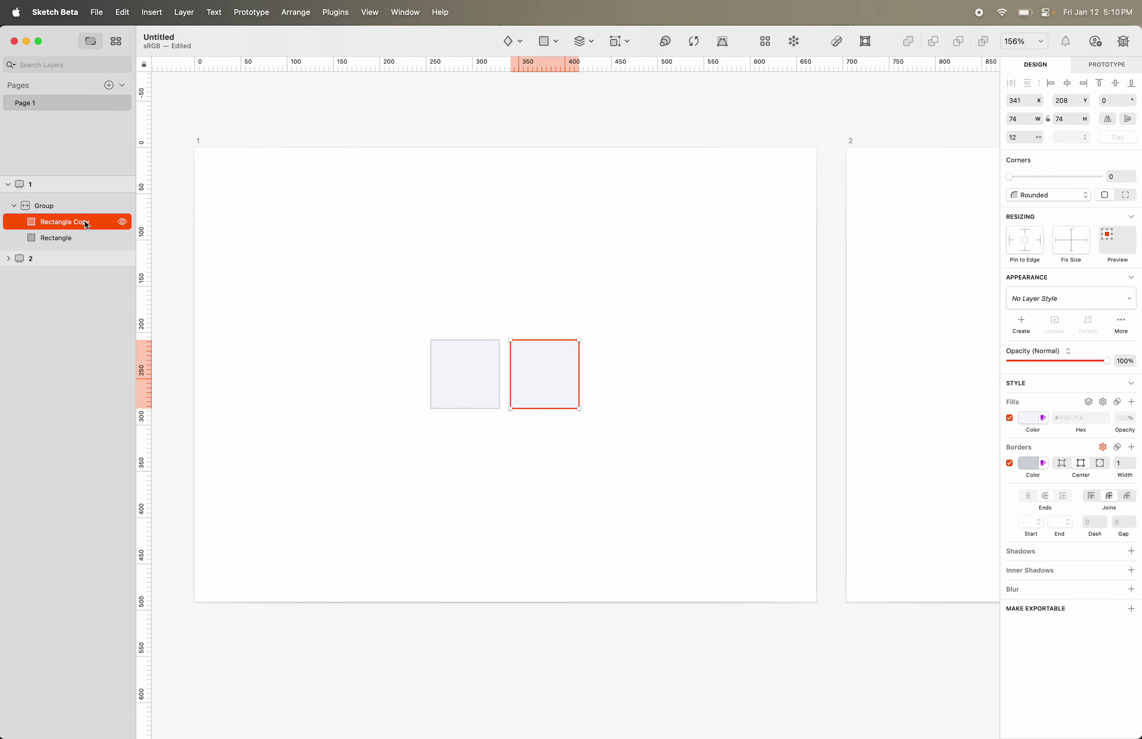
{"action": "left_click", "coordinate": [143, 262]}
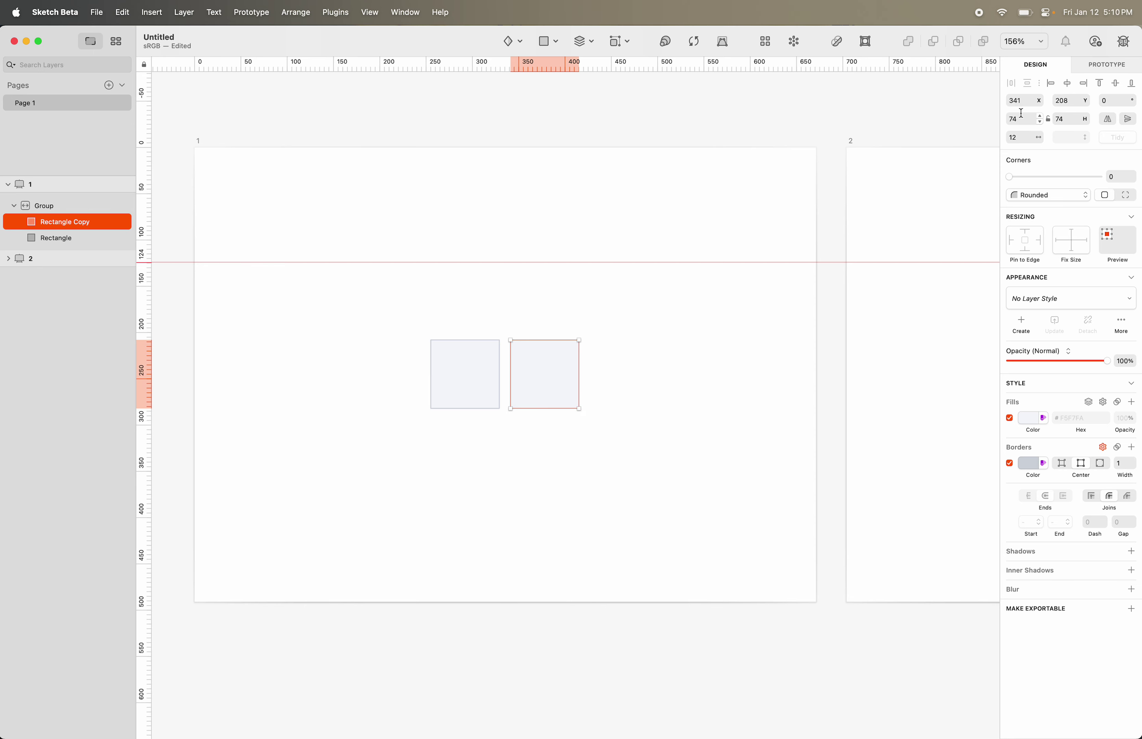
{"action": "left_click", "coordinate": [1022, 101]}
{"action": "left_click", "coordinate": [510, 67]}
{"action": "left_click", "coordinate": [146, 337]}
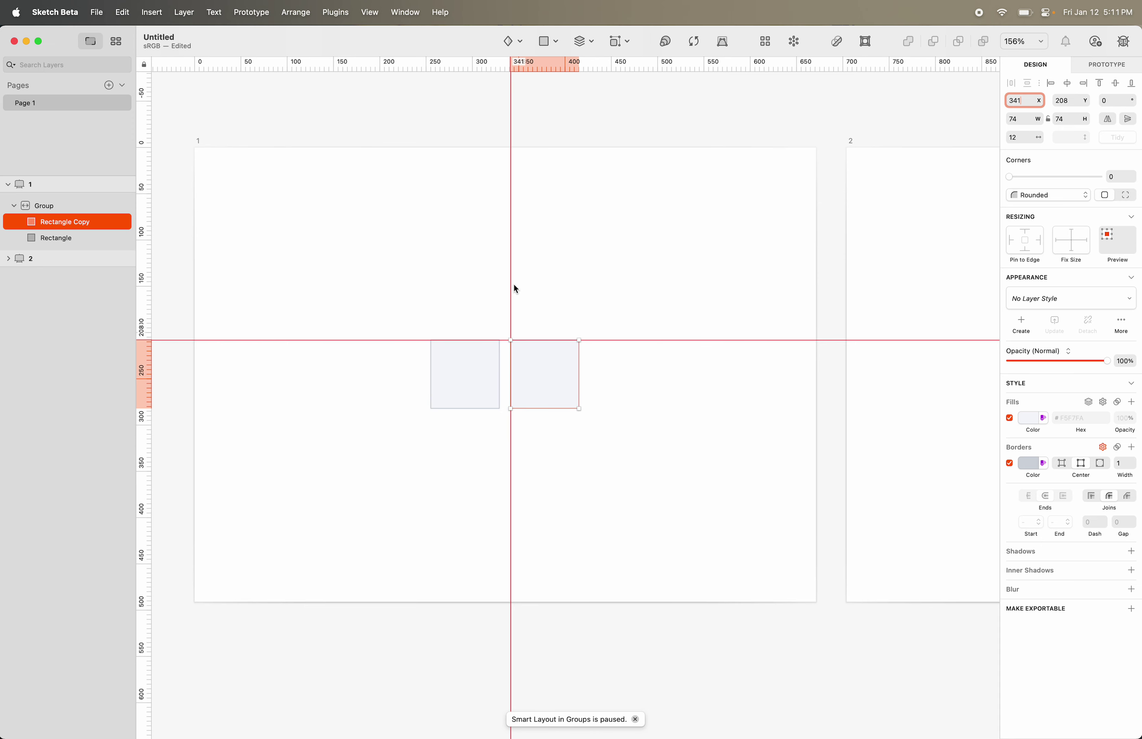
- With Smart Layout paused, try resizing the right rectangle to about 212 × 130 and undo the change
{"action": "left_click", "coordinate": [567, 373]}
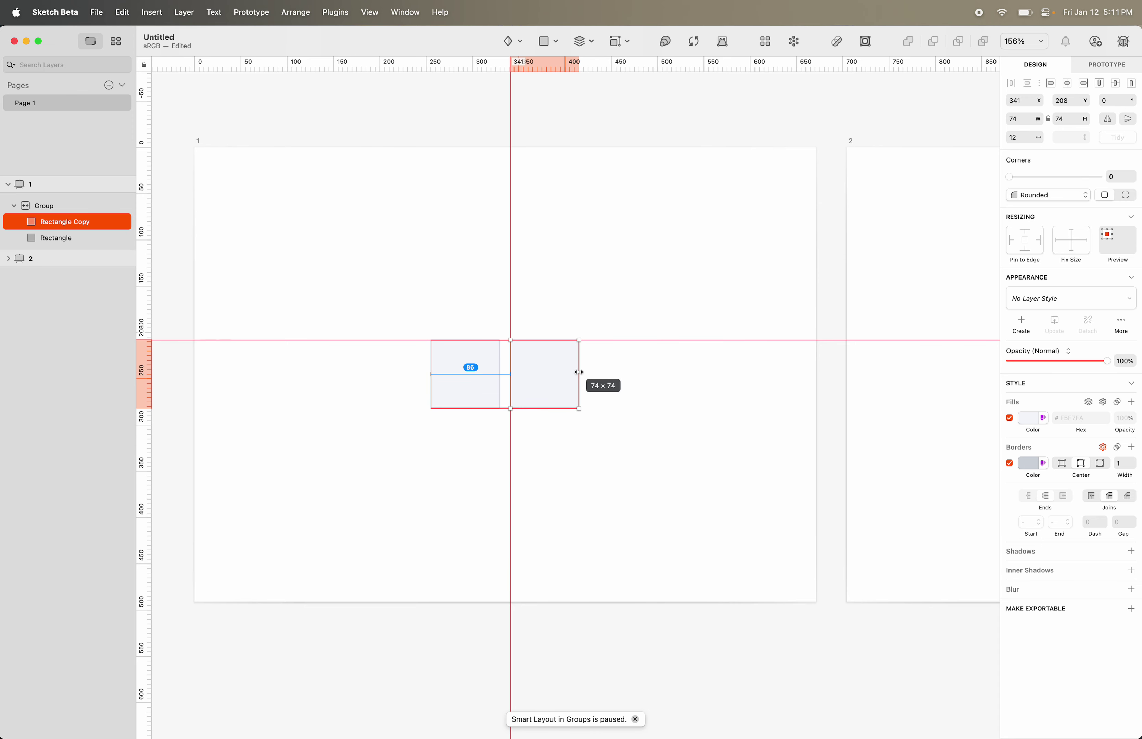
{"action": "left_click_drag", "start_coordinate": [577, 372], "coordinate": [642, 372]}
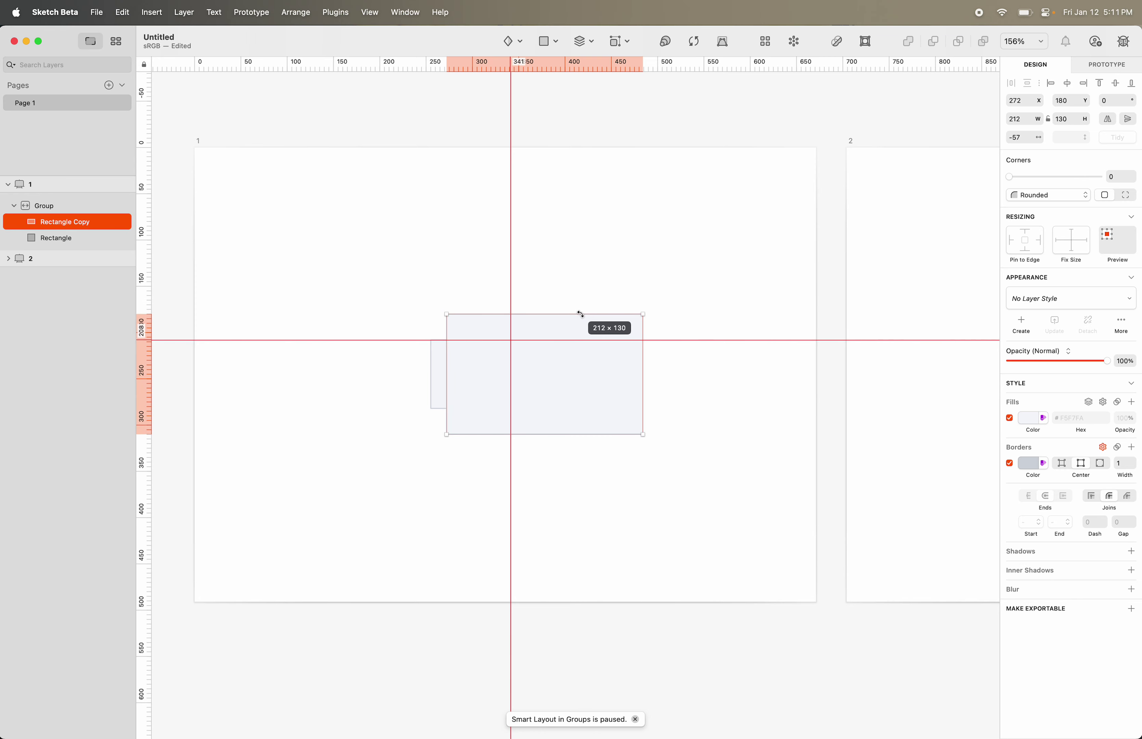
{"action": "key", "text": "super+z"}
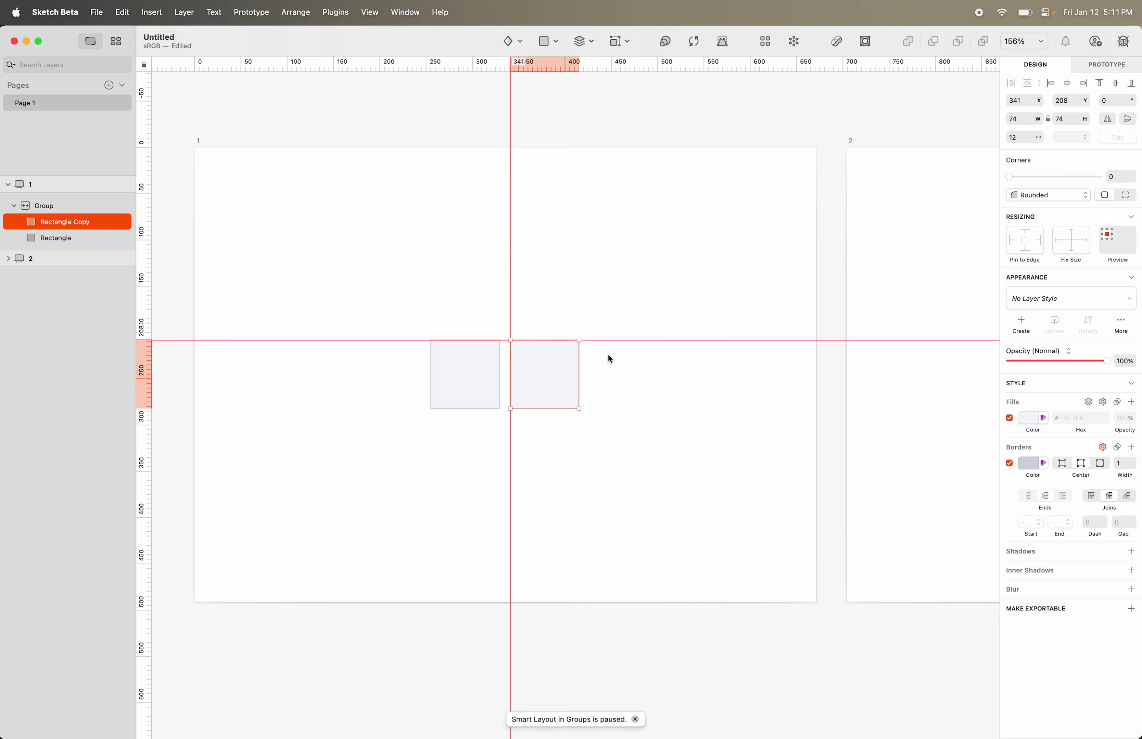
- Hide the canvas rulers and guides and select the right rectangle inside the group
{"action": "left_click", "coordinate": [572, 360]}
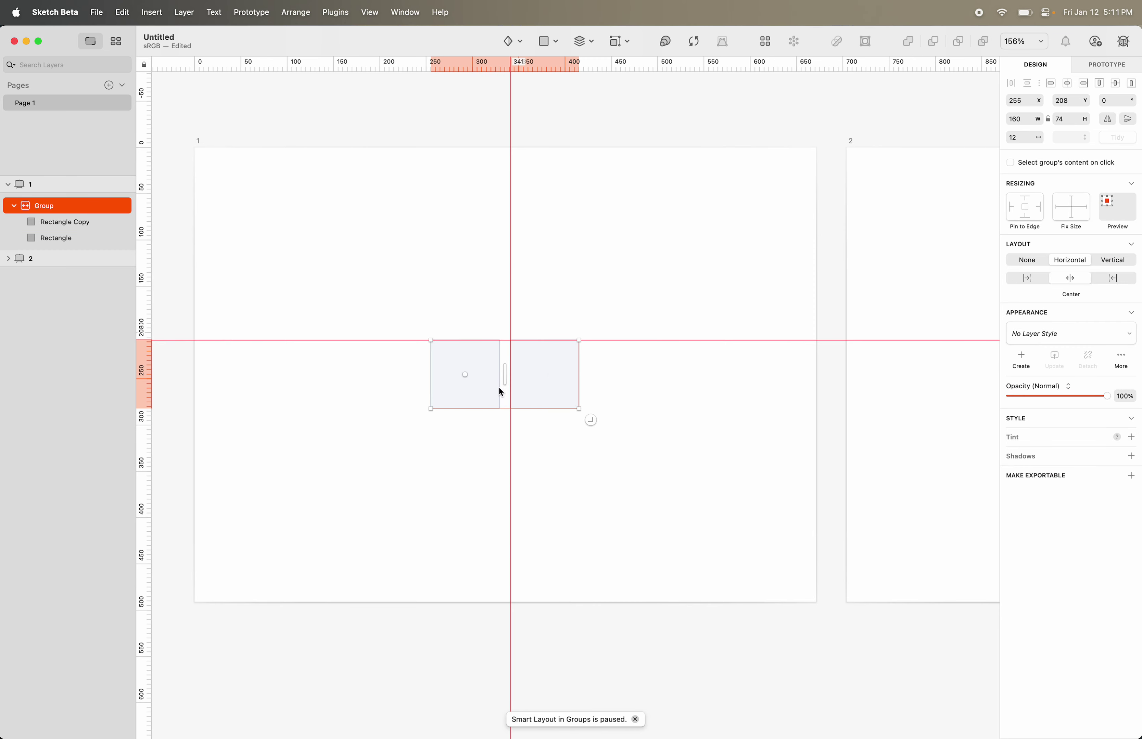
{"action": "double_click", "coordinate": [541, 391]}
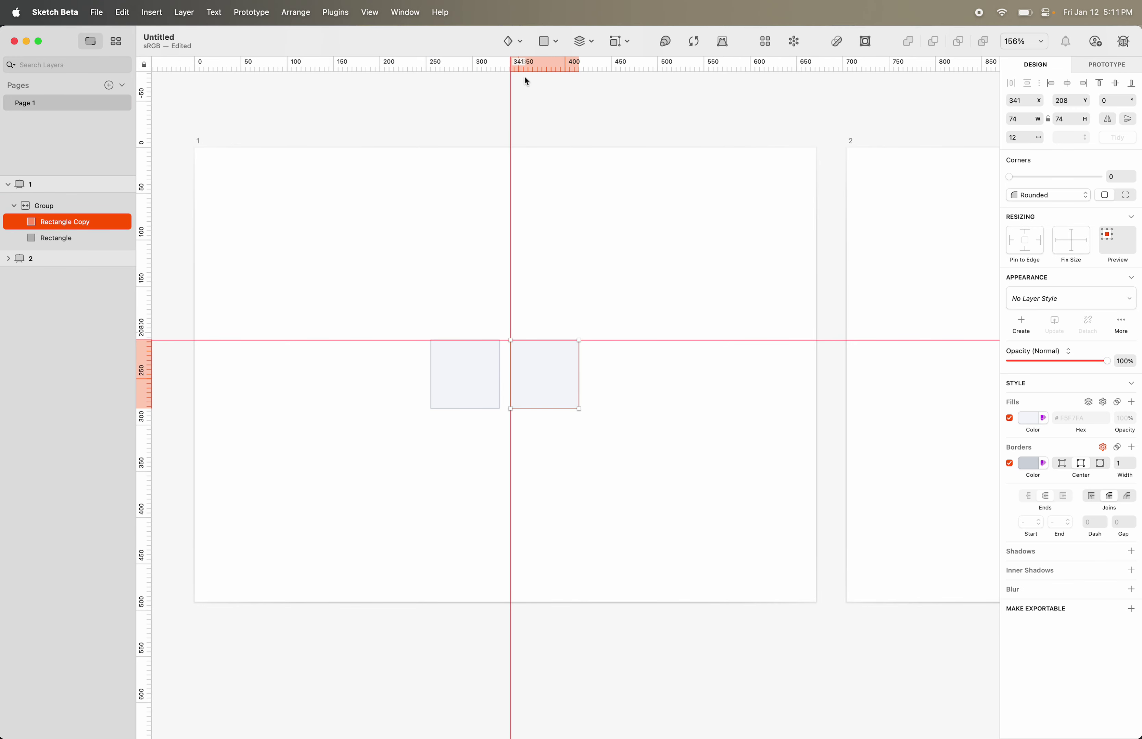
{"action": "key", "text": "ctrl+r"}
{"action": "key", "text": "Escape"}
{"action": "double_click", "coordinate": [551, 376]}
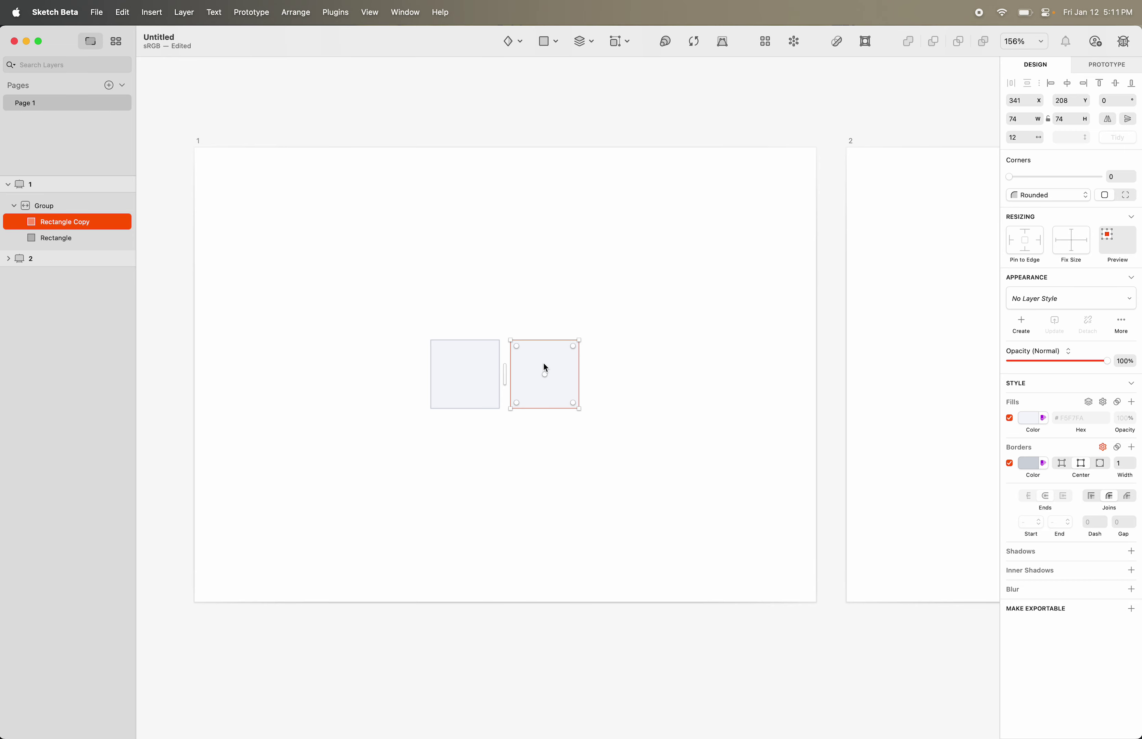
- Reset the group's layout to None and set it to horizontal Left to Right
{"action": "left_click", "coordinate": [86, 206]}
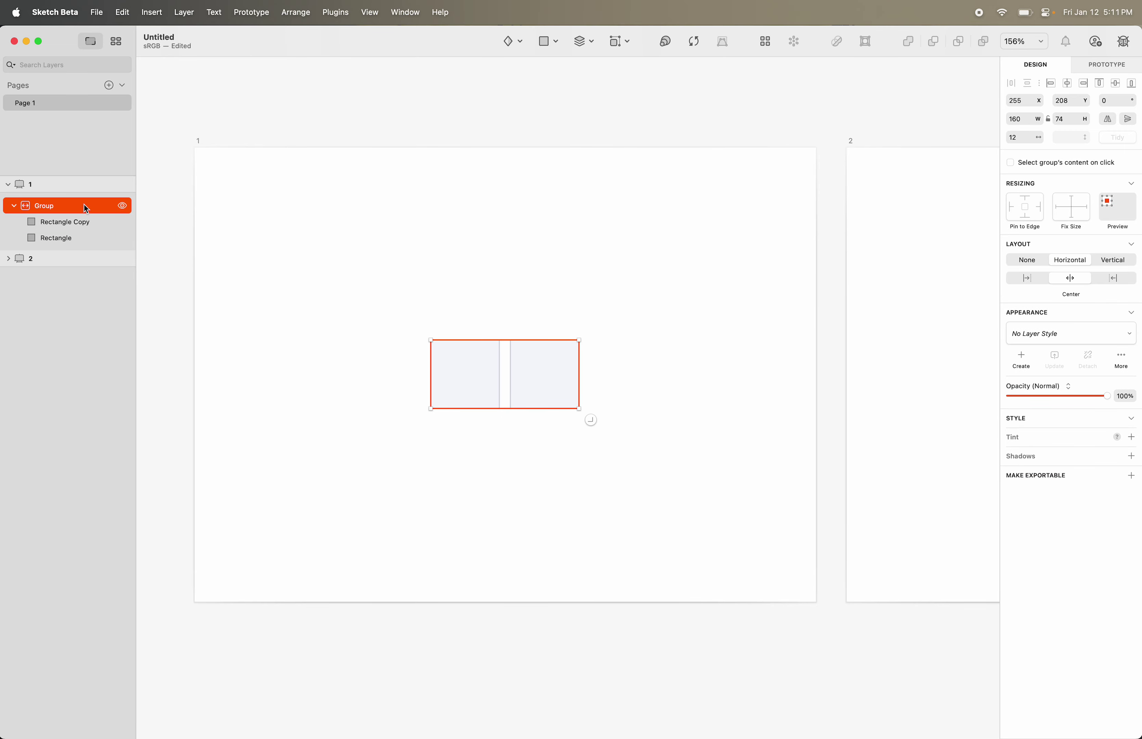
{"action": "double_click", "coordinate": [576, 391]}
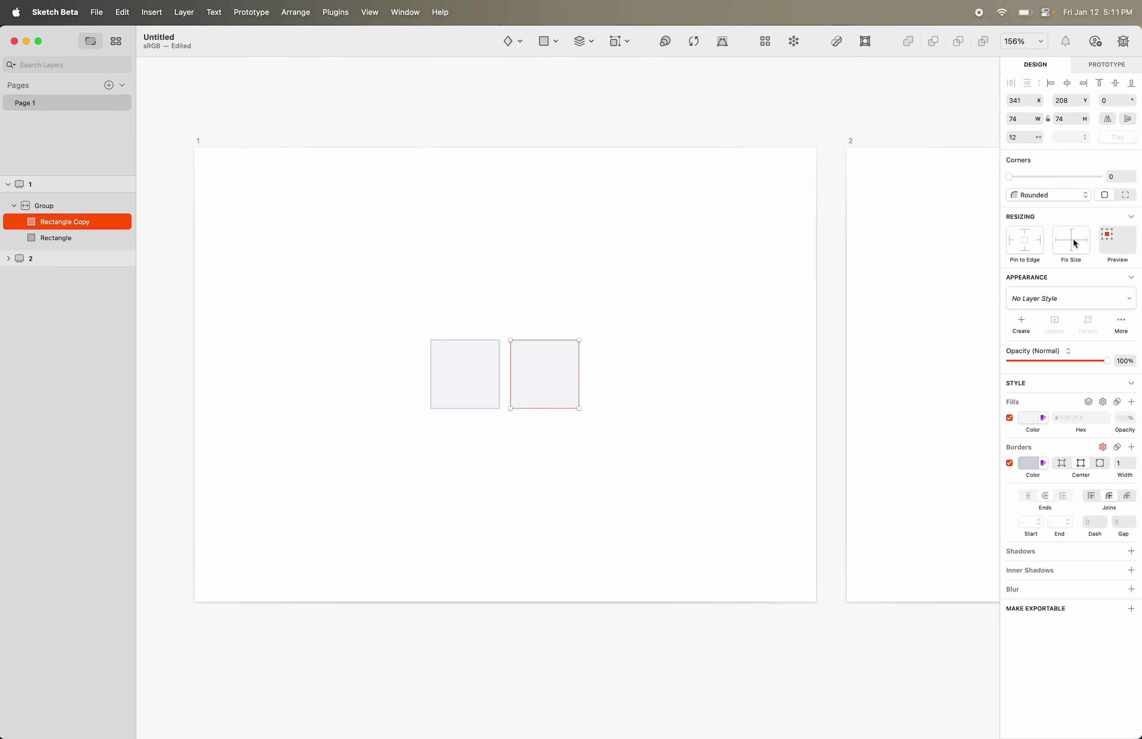
{"action": "left_click", "coordinate": [543, 373]}
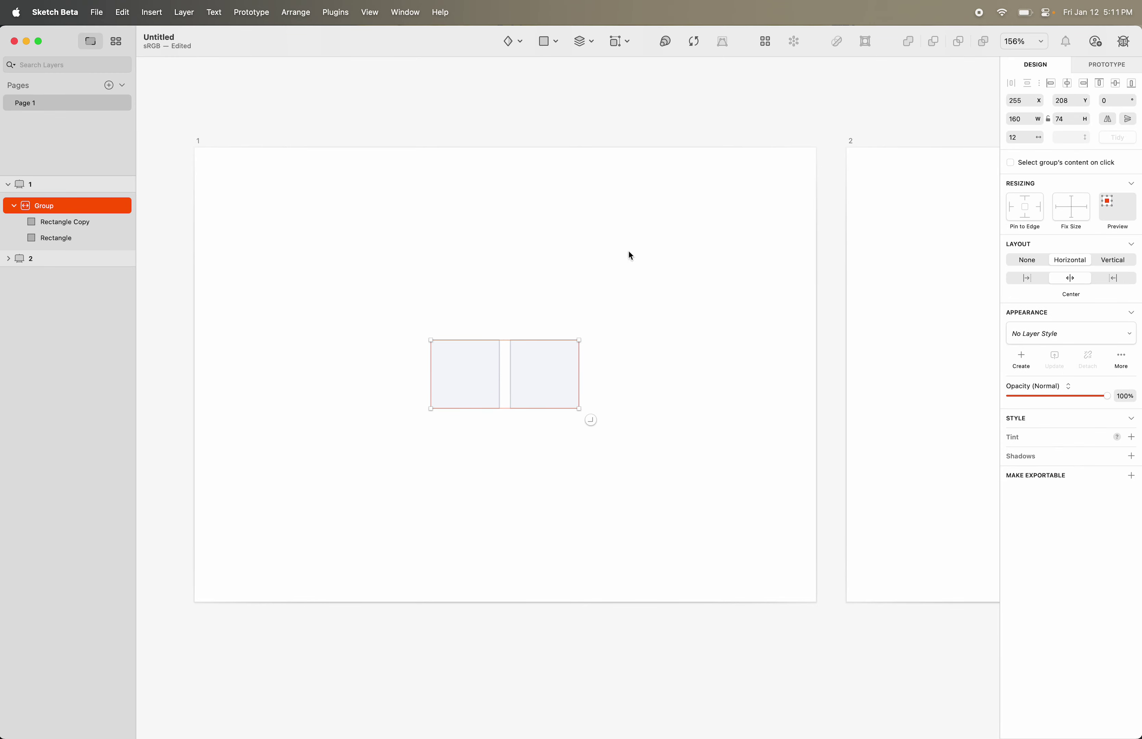
{"action": "left_click", "coordinate": [1027, 260]}
{"action": "left_click", "coordinate": [390, 484]}
{"action": "double_click", "coordinate": [449, 371]}
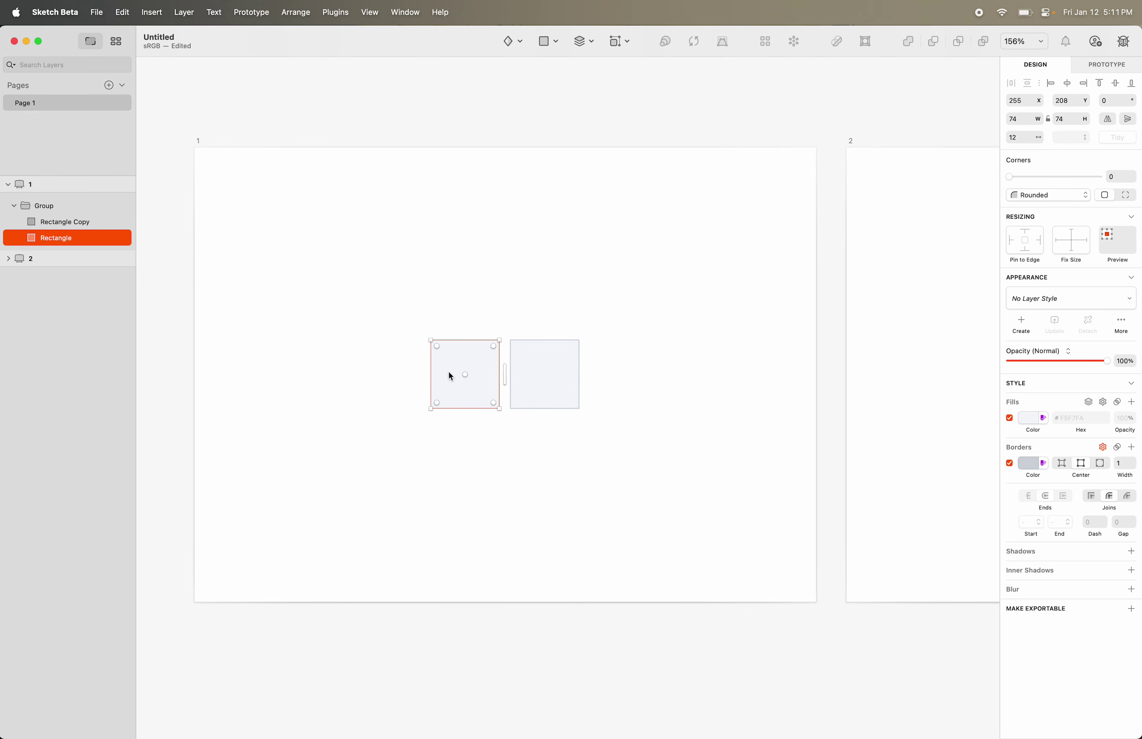
{"action": "left_click", "coordinate": [58, 206]}
{"action": "left_click", "coordinate": [1059, 262]}
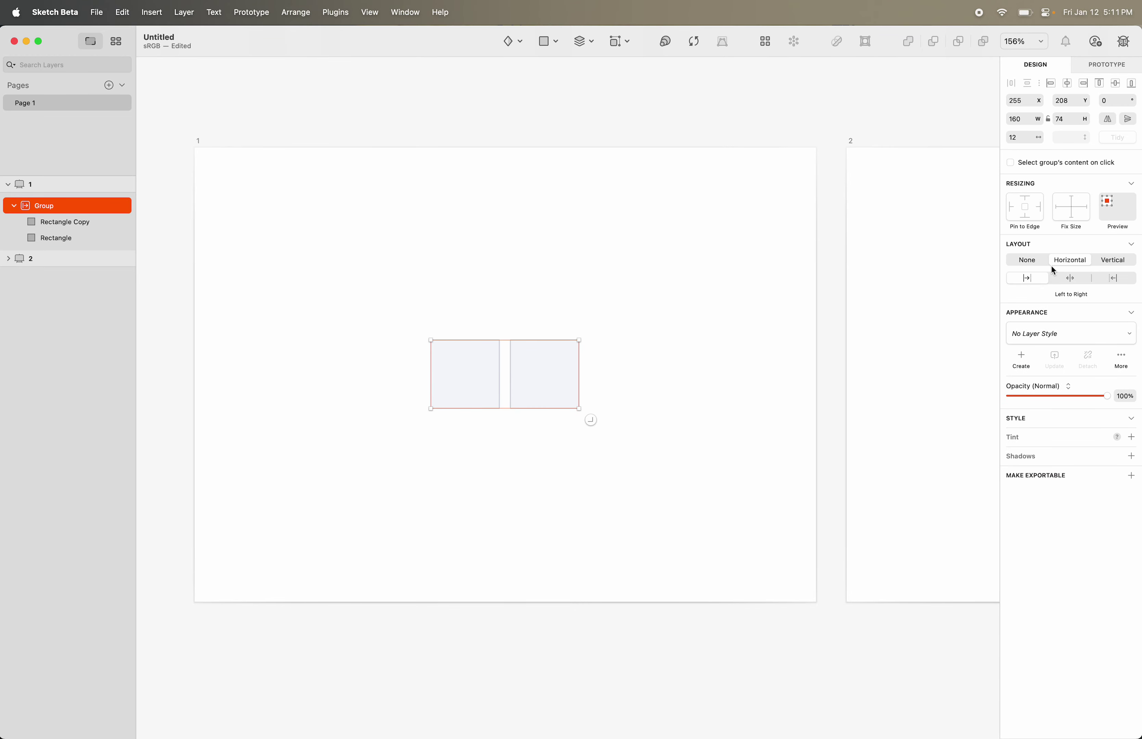
- Try widening the left rectangle to about 188 under the Left to Right layout and undo the resize
{"action": "left_click", "coordinate": [467, 403]}
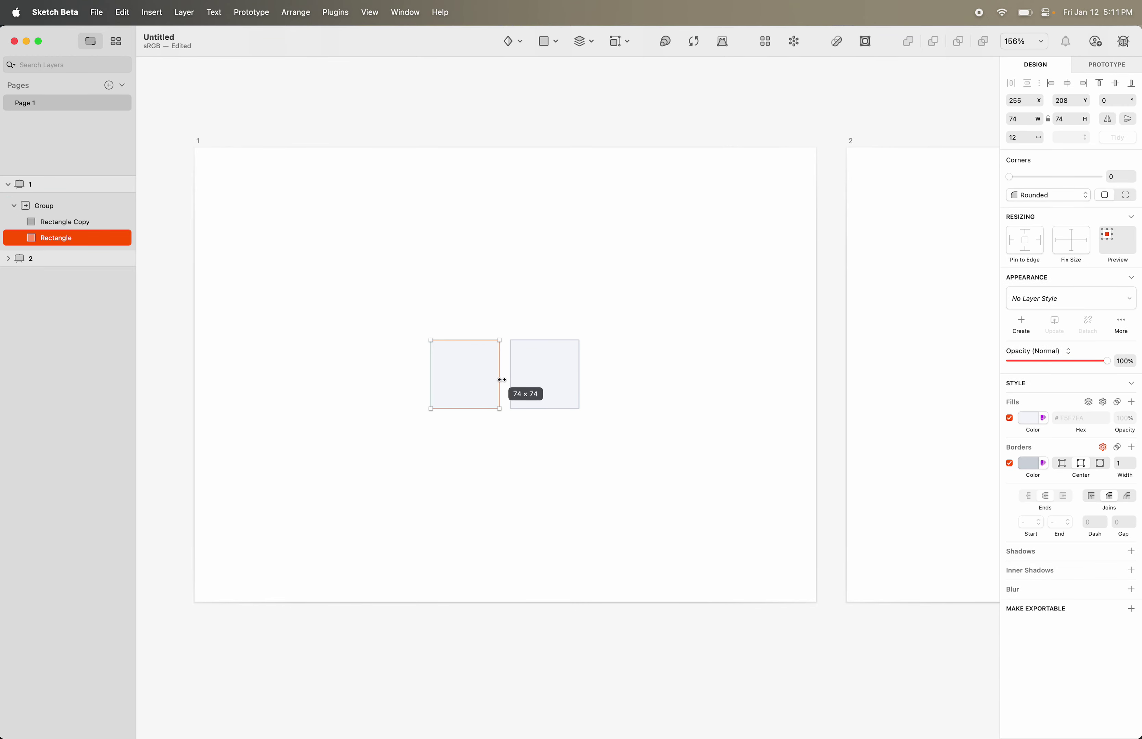
{"action": "left_click_drag", "start_coordinate": [499, 377], "coordinate": [551, 380]}
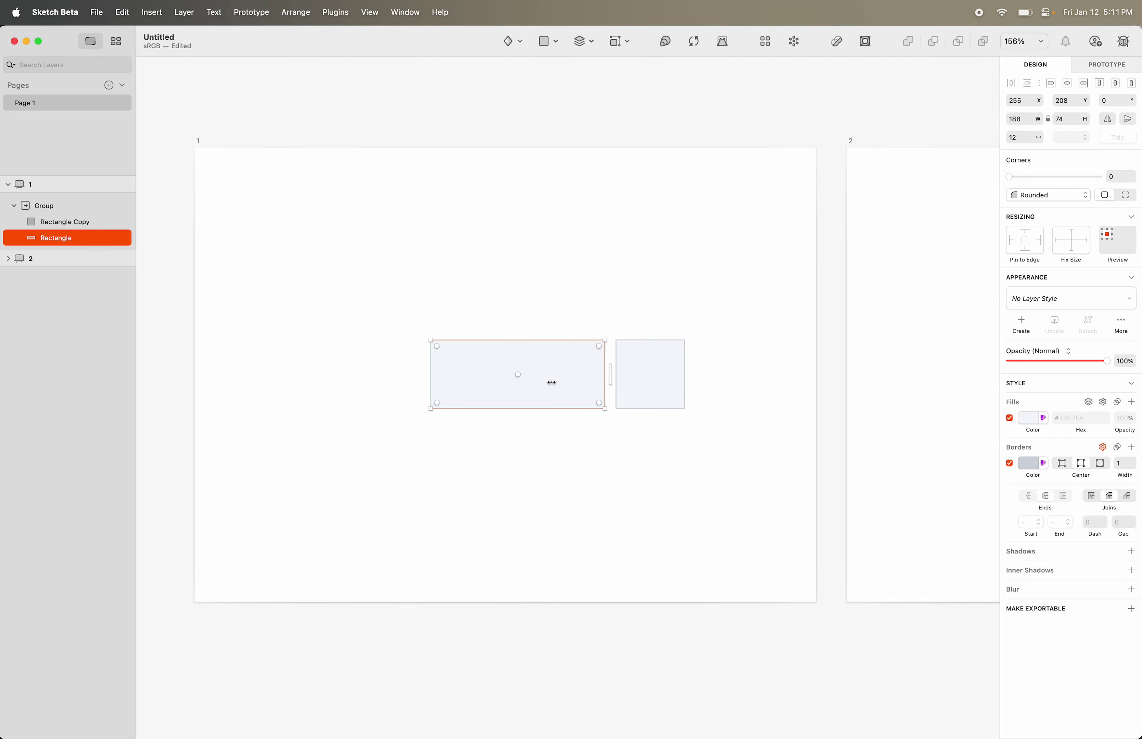
{"action": "key", "text": "super+z"}
{"action": "key", "text": "Escape"}
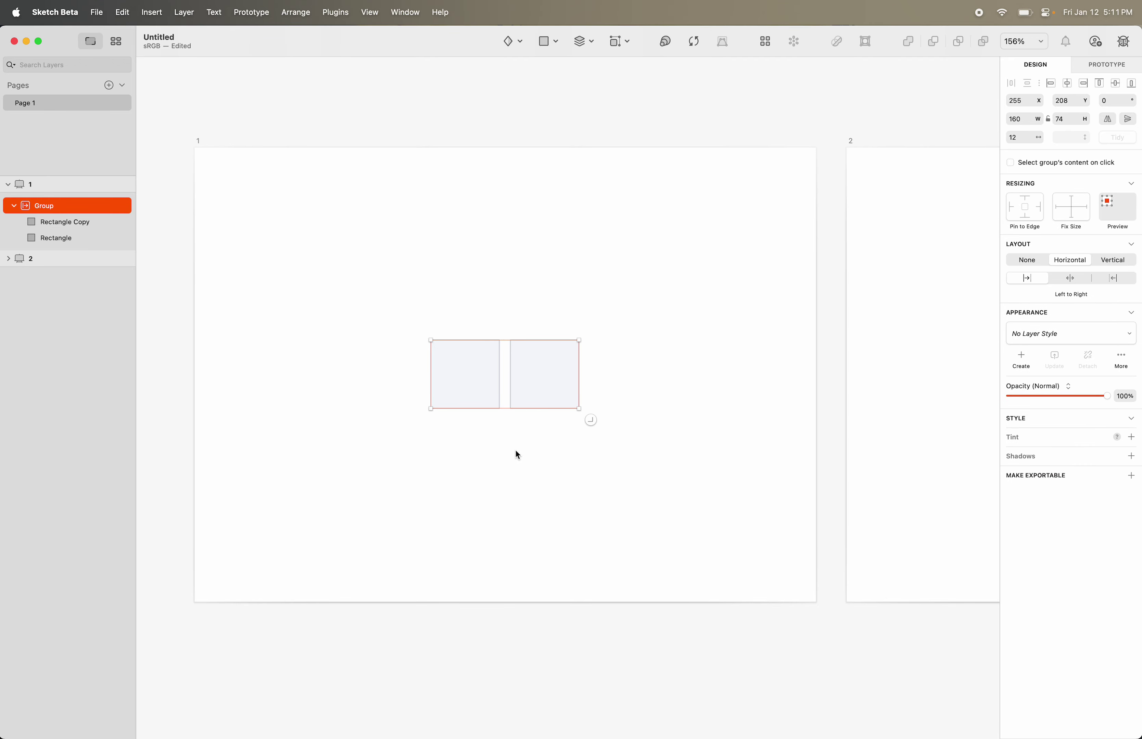
{"action": "key", "text": "Escape"}
- Fix the right rectangle's width and height and pin it to the group's right edge
{"action": "left_click", "coordinate": [547, 387]}
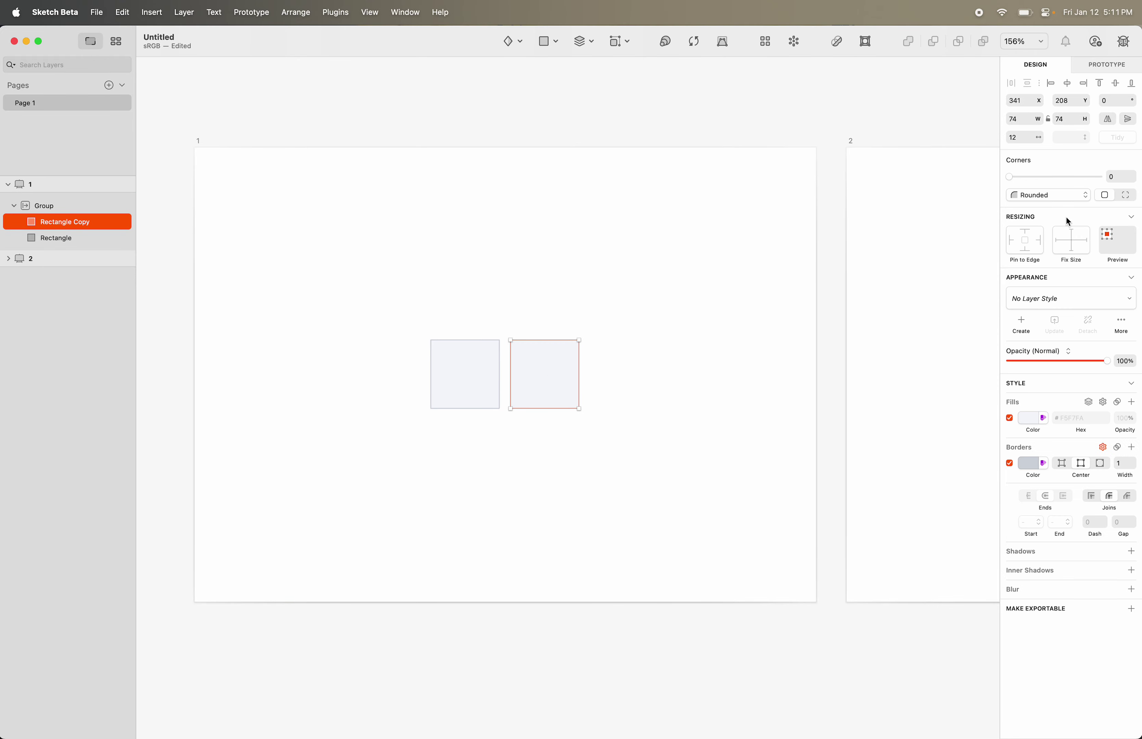
{"action": "left_click", "coordinate": [1070, 245]}
{"action": "left_click", "coordinate": [494, 357]}
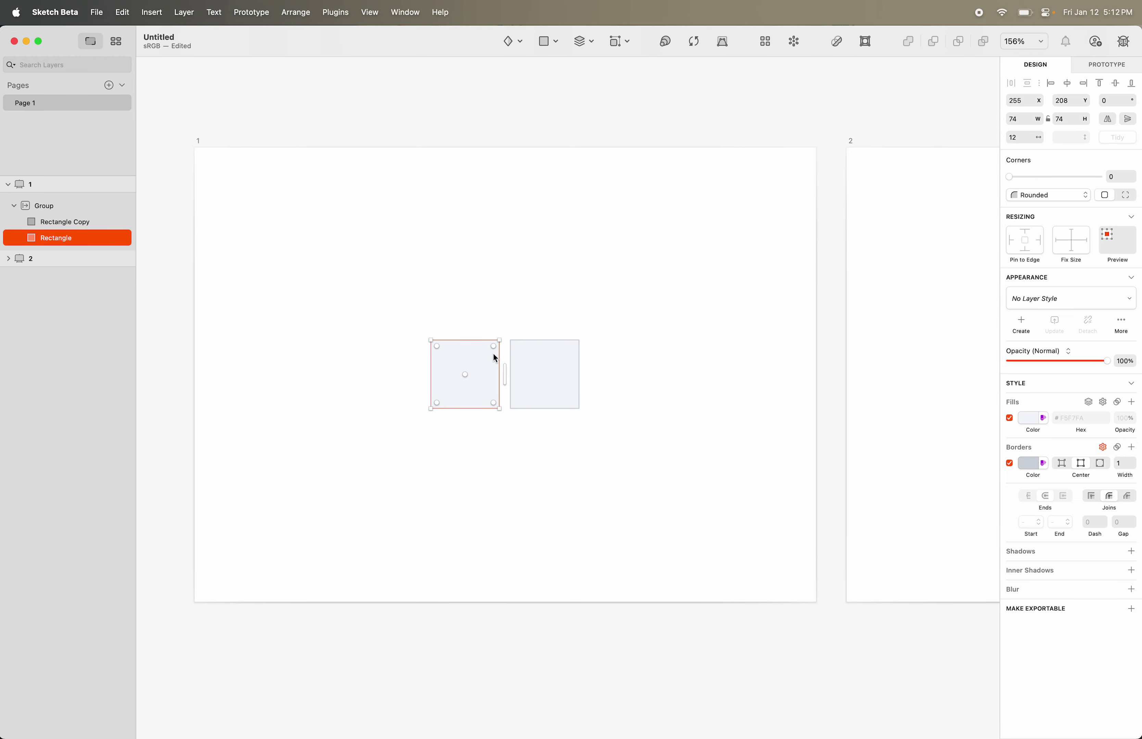
{"action": "left_click", "coordinate": [1038, 242]}
{"action": "left_click", "coordinate": [1011, 241]}
- Try stretching the whole group to about 371 wide and undo the resize
{"action": "left_click", "coordinate": [555, 359]}
{"action": "left_click_drag", "start_coordinate": [579, 382], "coordinate": [774, 384]}
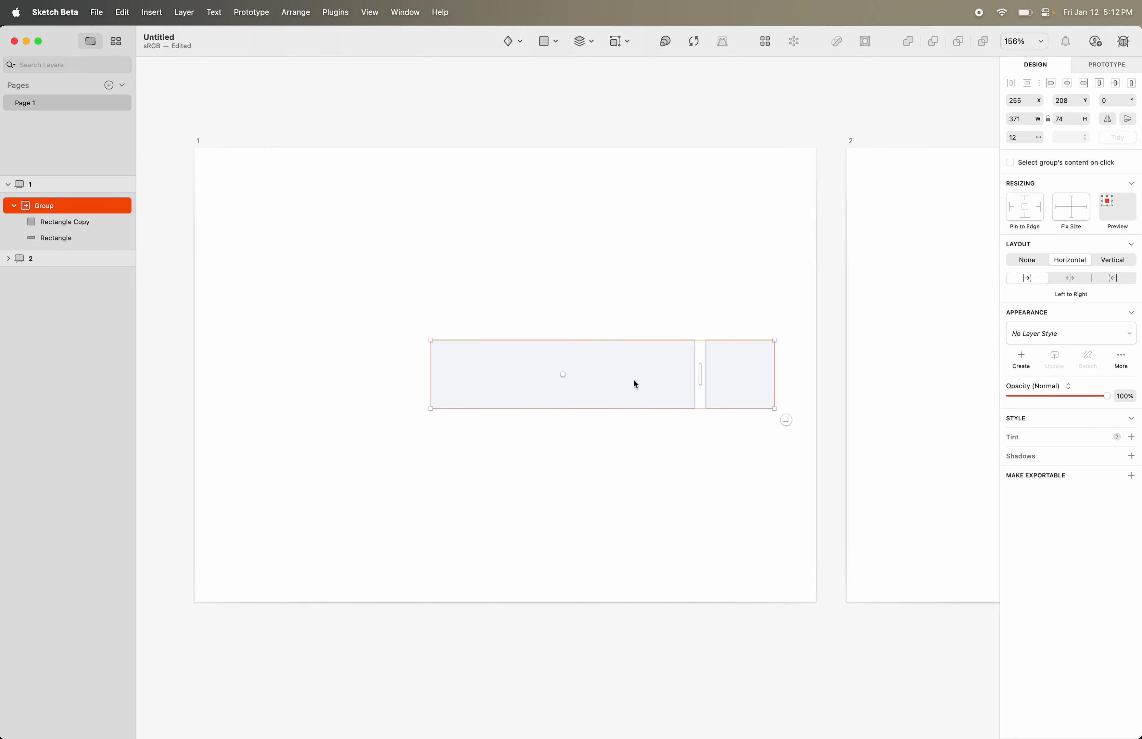
{"action": "key", "text": "super+z"}
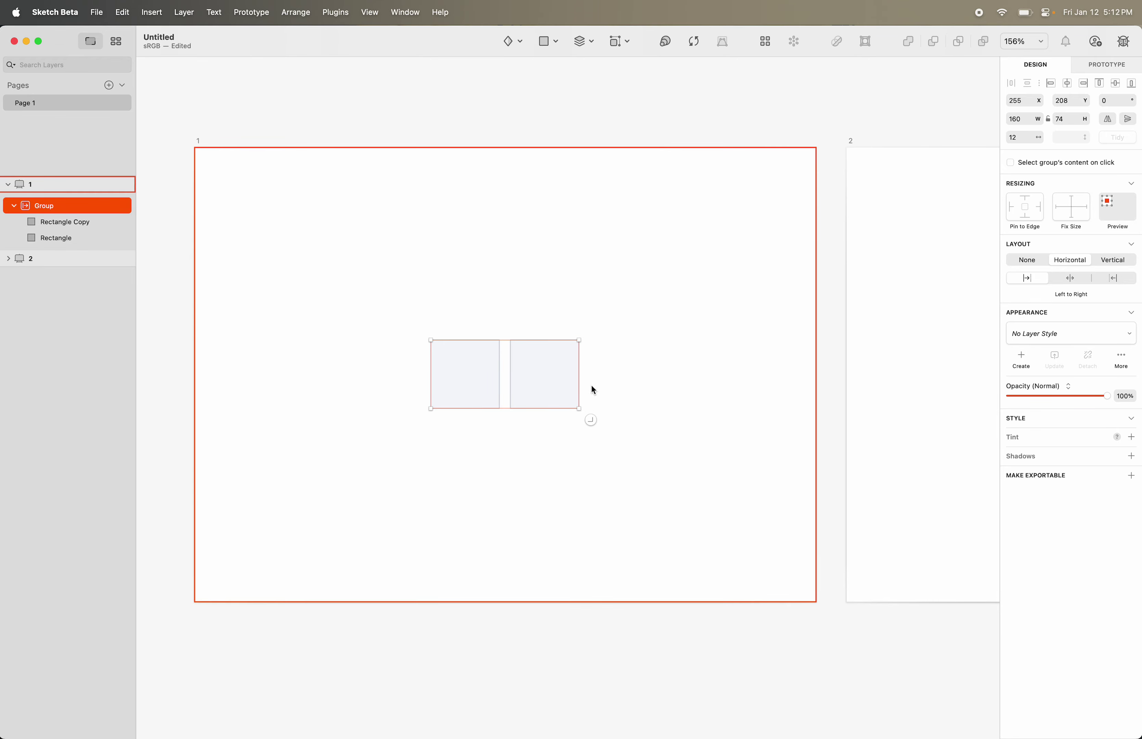
- Widen the right rectangle inside the group to about 170 by its outer edge
{"action": "double_click", "coordinate": [547, 390]}
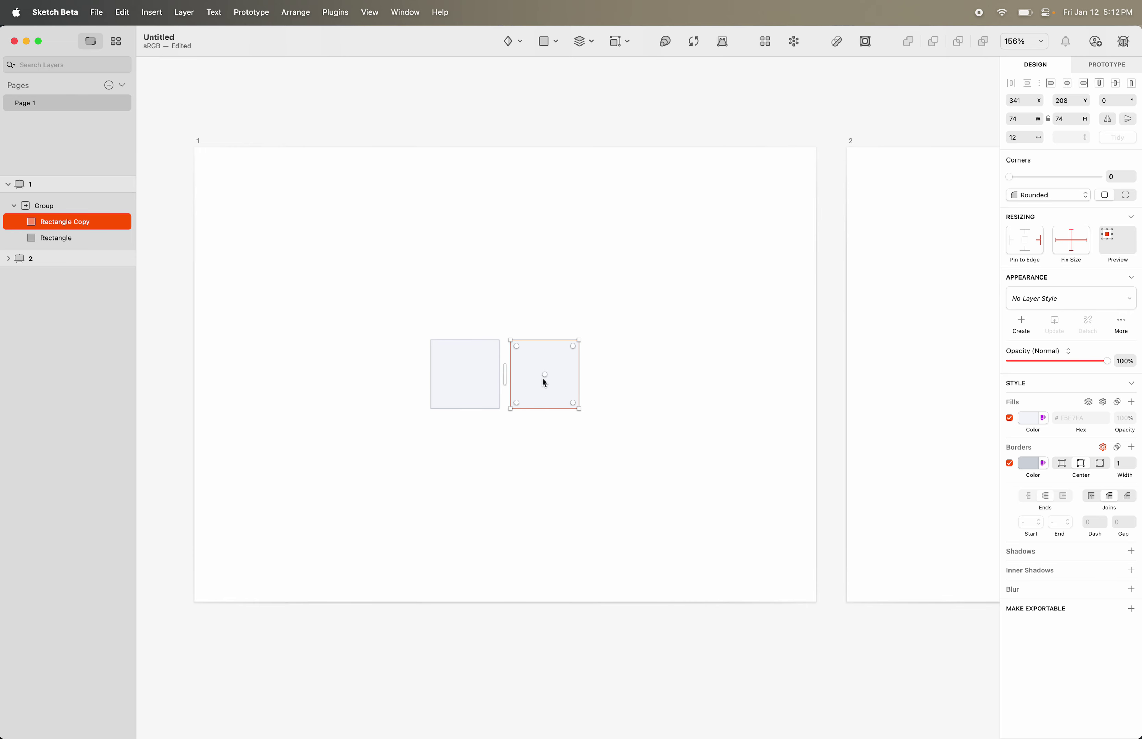
{"action": "key", "text": "alt"}
{"action": "left_click", "coordinate": [58, 212]}
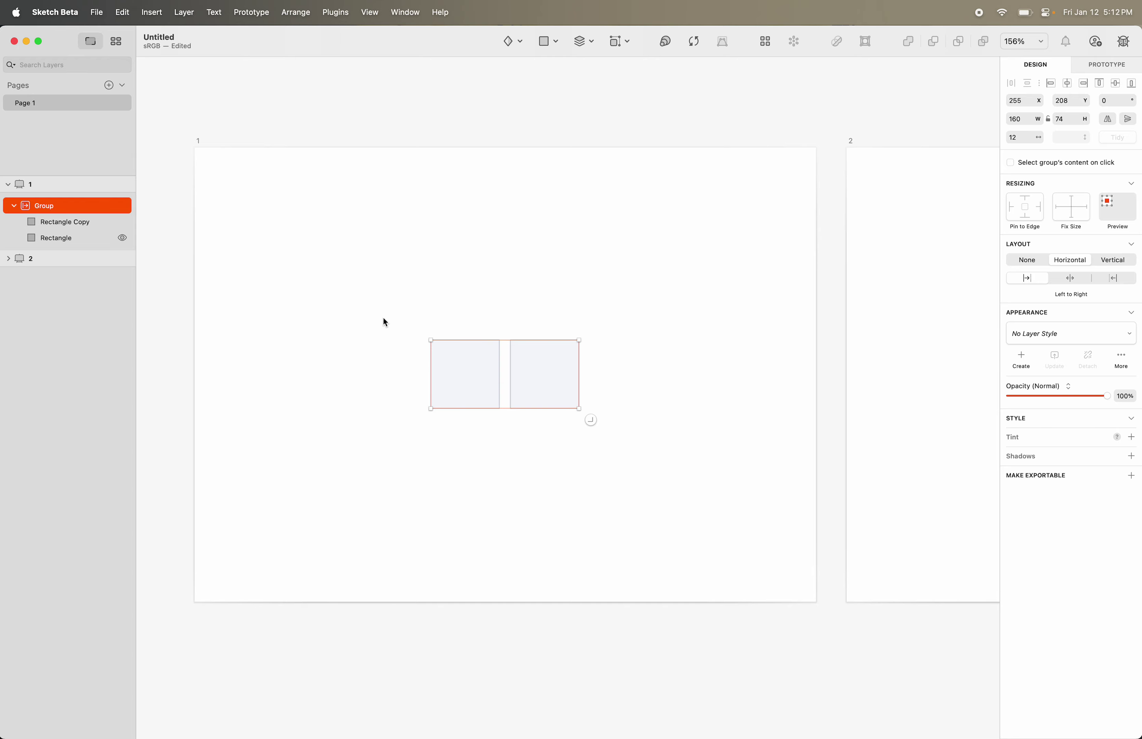
{"action": "double_click", "coordinate": [512, 359]}
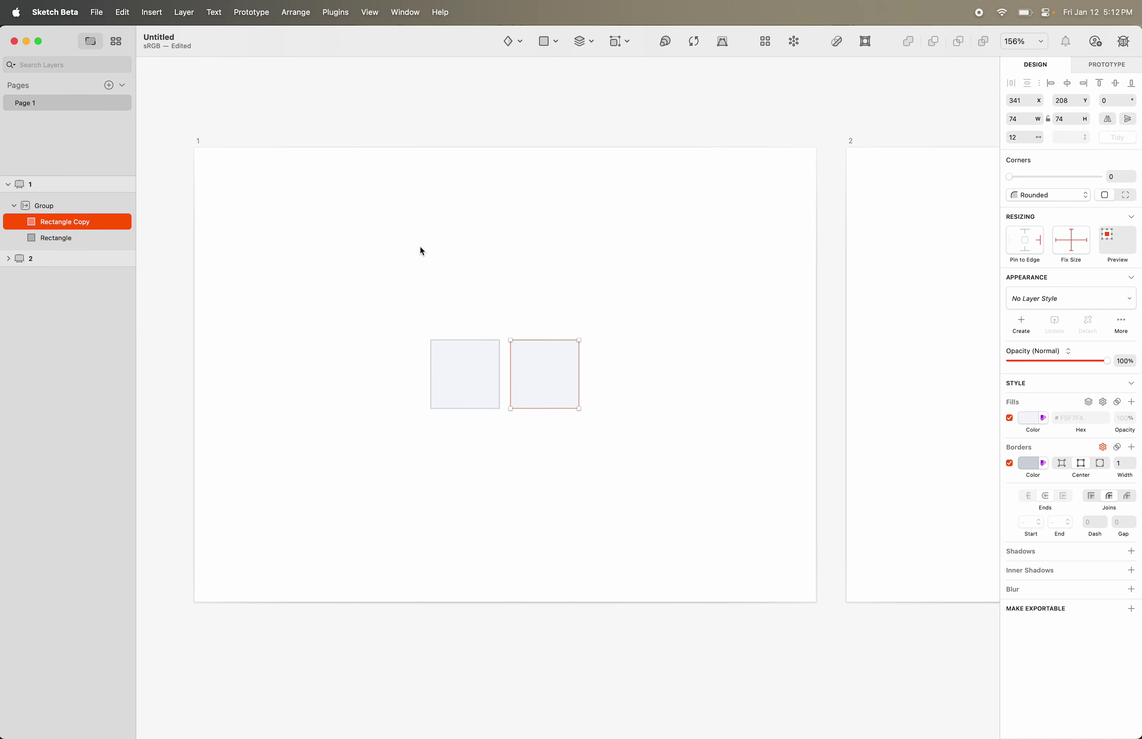
{"action": "key", "text": "alt"}
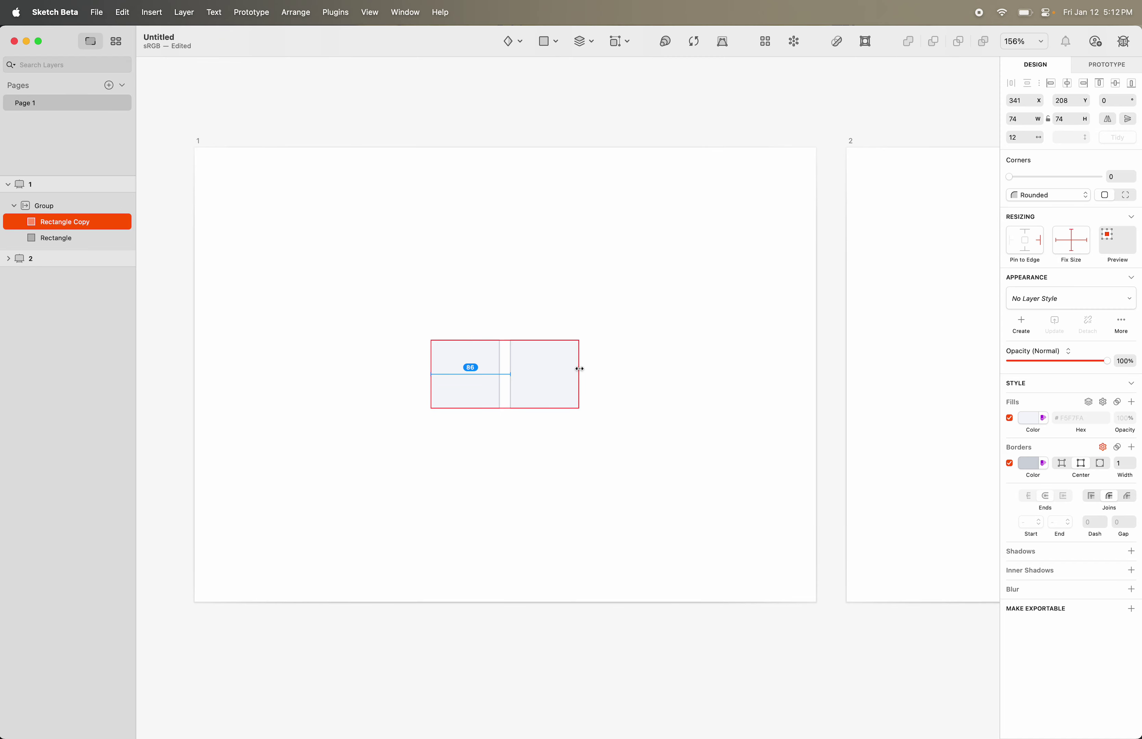
{"action": "left_click_drag", "start_coordinate": [580, 377], "coordinate": [668, 376]}
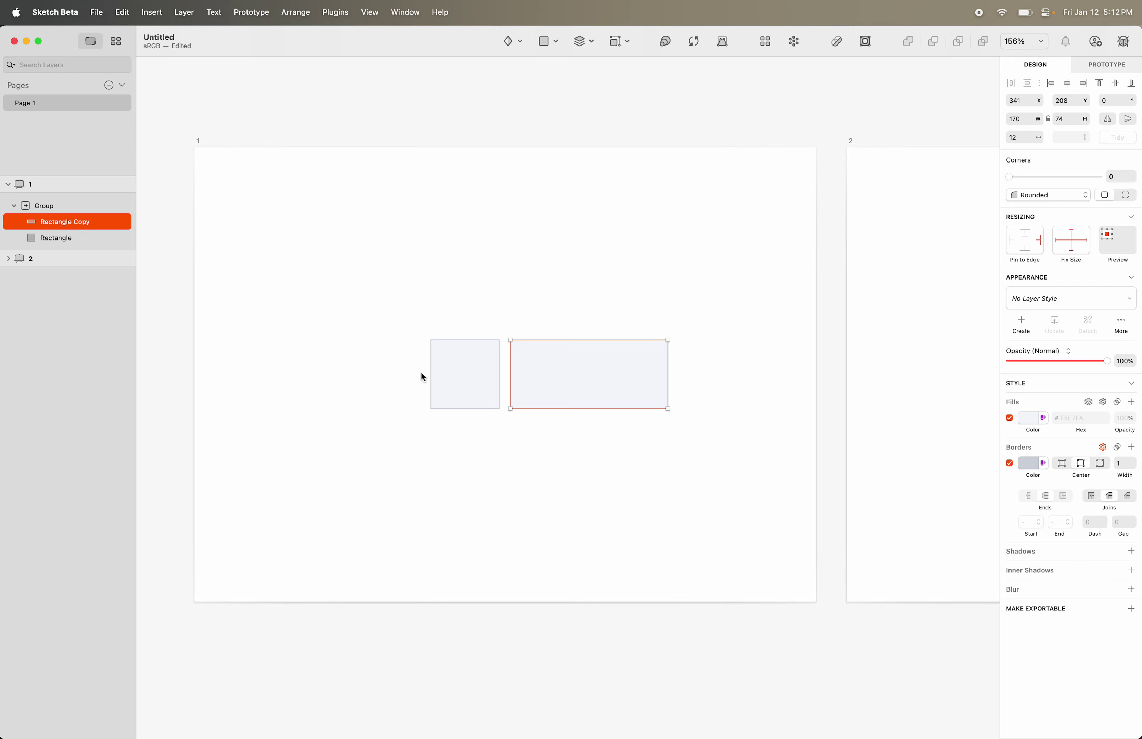
- Show the rulers and move the vertical guide to 254, at the left rectangle's outer edge
{"action": "key", "text": "r"}
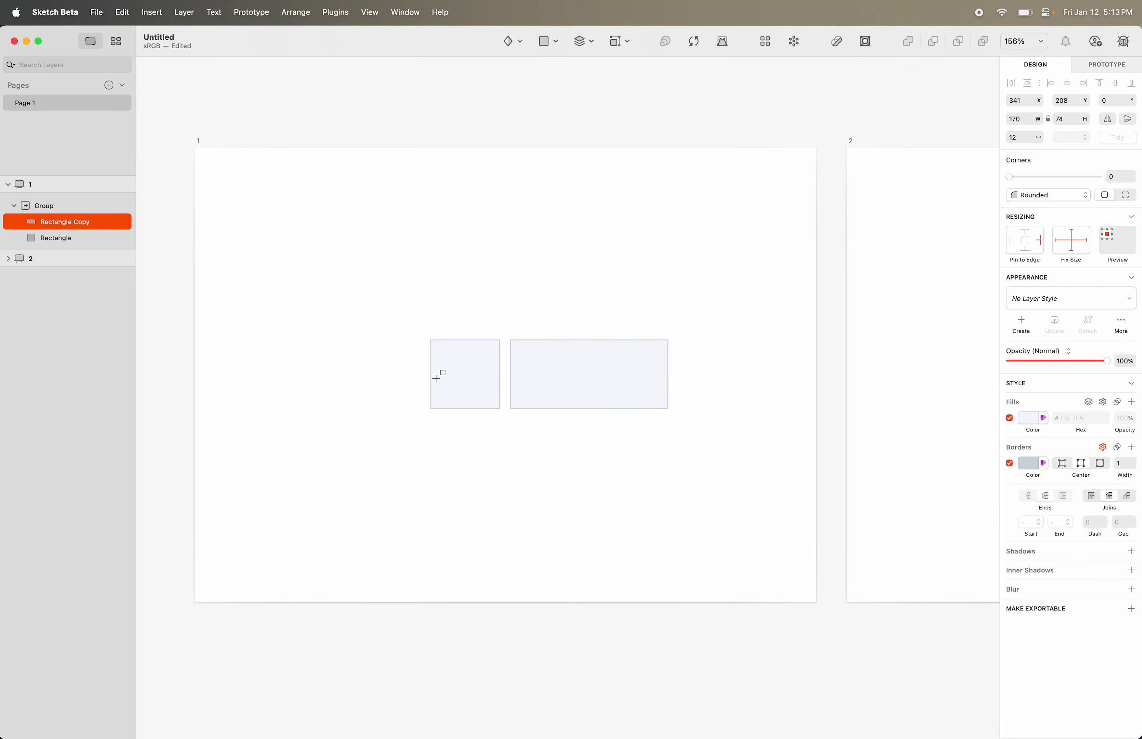
{"action": "key", "text": "ctrl+r"}
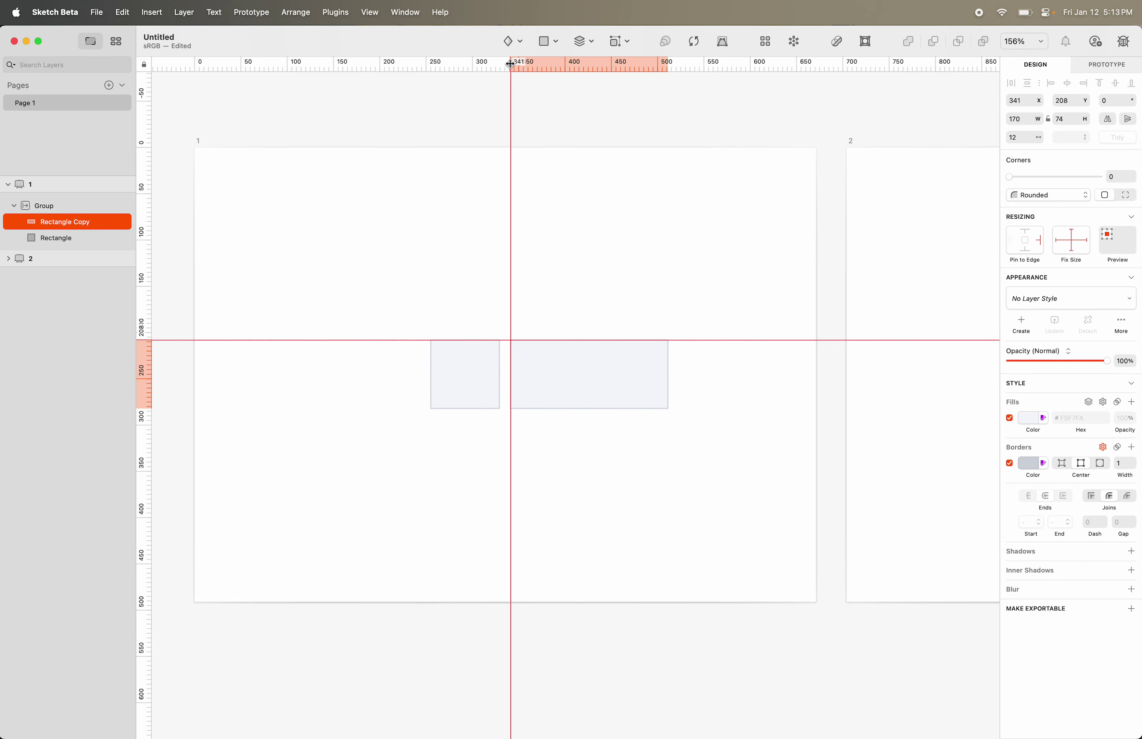
{"action": "left_click", "coordinate": [430, 64]}
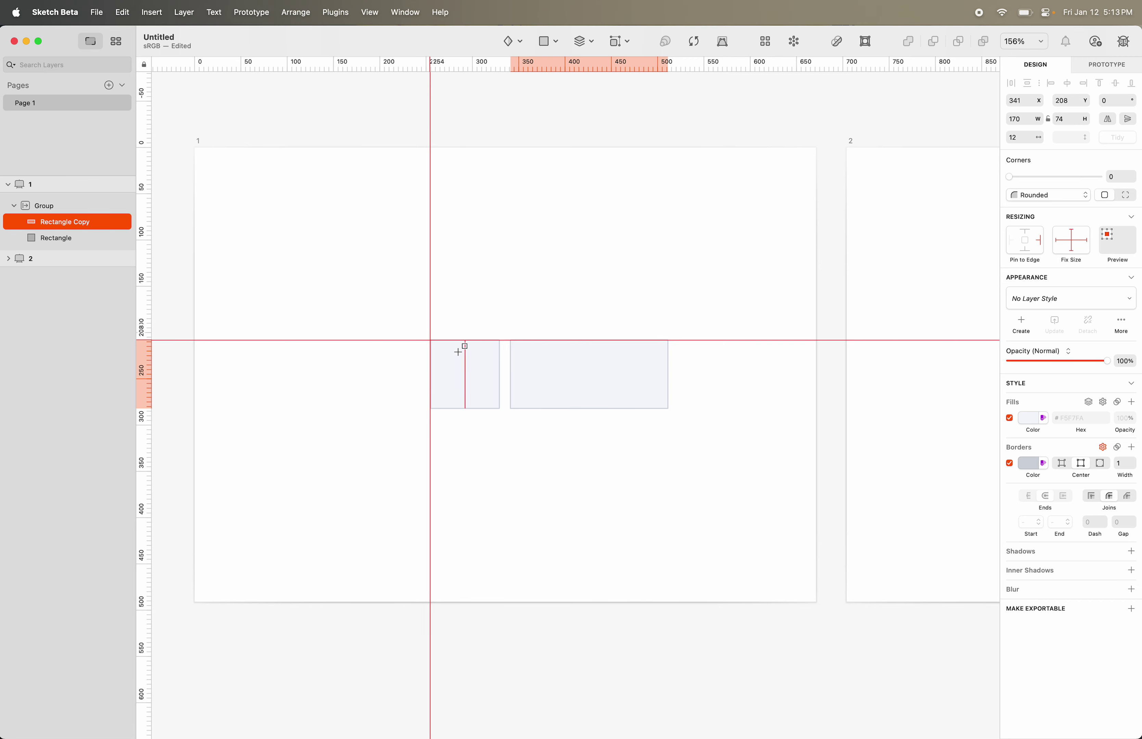
{"action": "key", "text": "Escape"}
- Try changing the right rectangle's height from its upper edge under the Left to Right layout and undo the change
{"action": "left_click", "coordinate": [556, 379]}
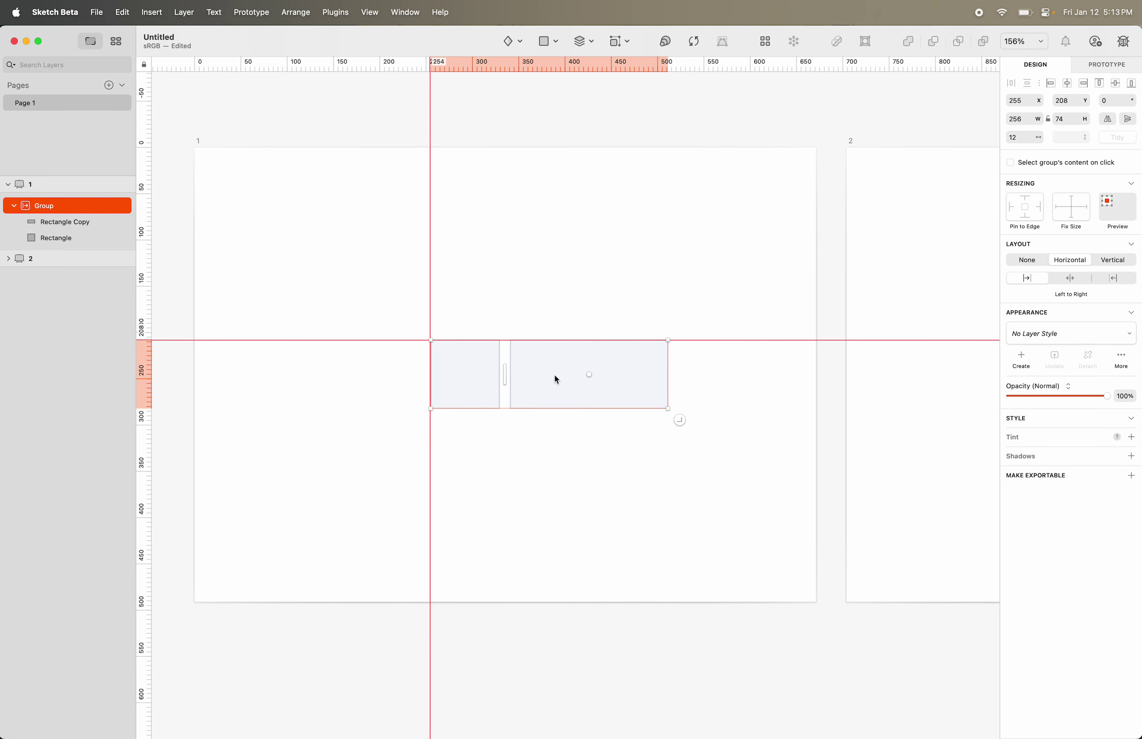
{"action": "double_click", "coordinate": [556, 379]}
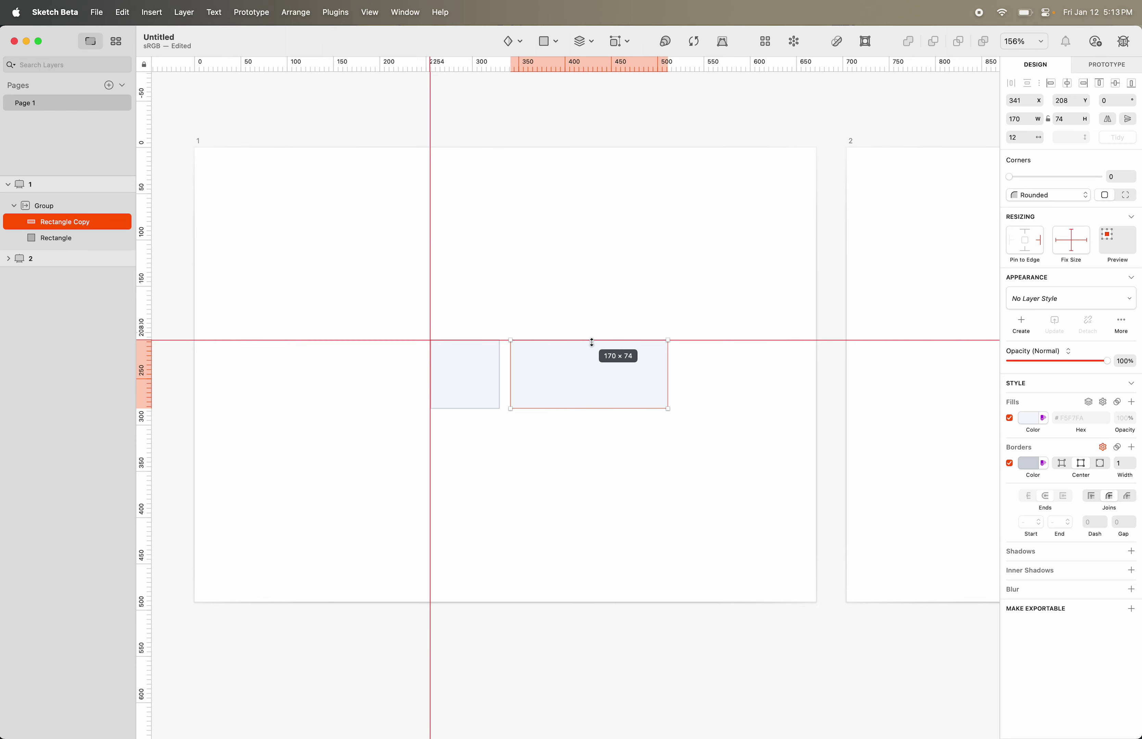
{"action": "left_click_drag", "start_coordinate": [591, 343], "coordinate": [612, 316]}
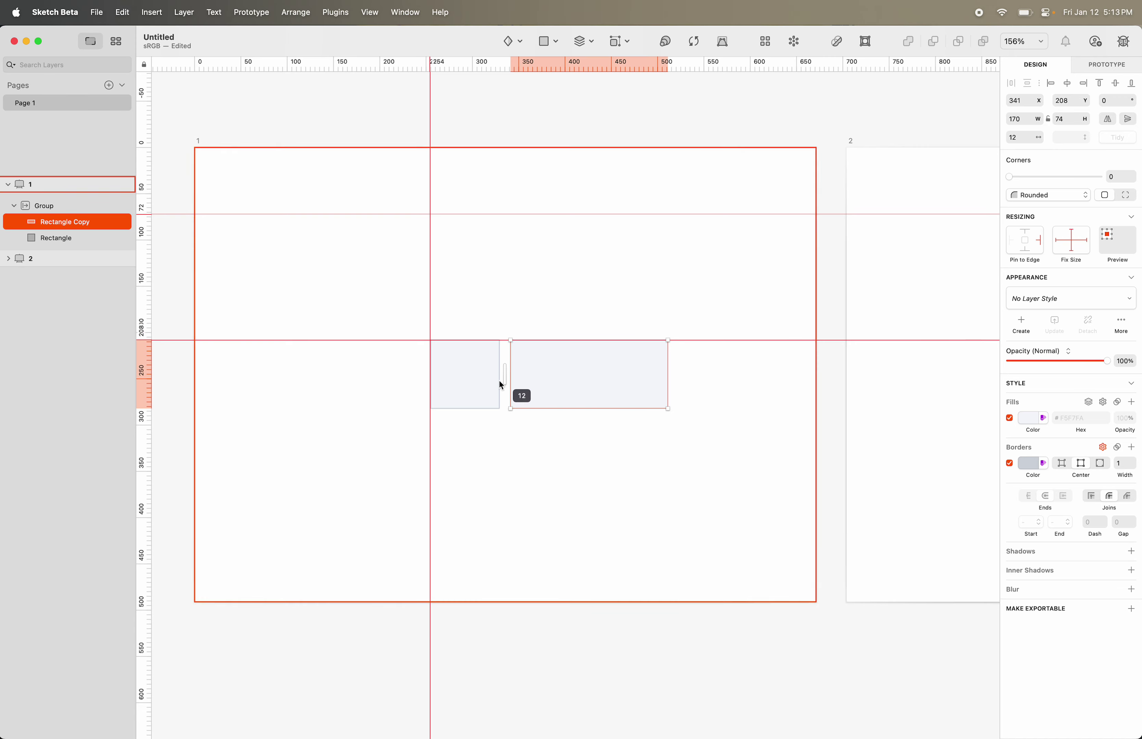
{"action": "left_click", "coordinate": [486, 383]}
- Switch the group's layout to Right to Left and try resizing the right rectangle vertically, undoing the resize
{"action": "left_click", "coordinate": [66, 207]}
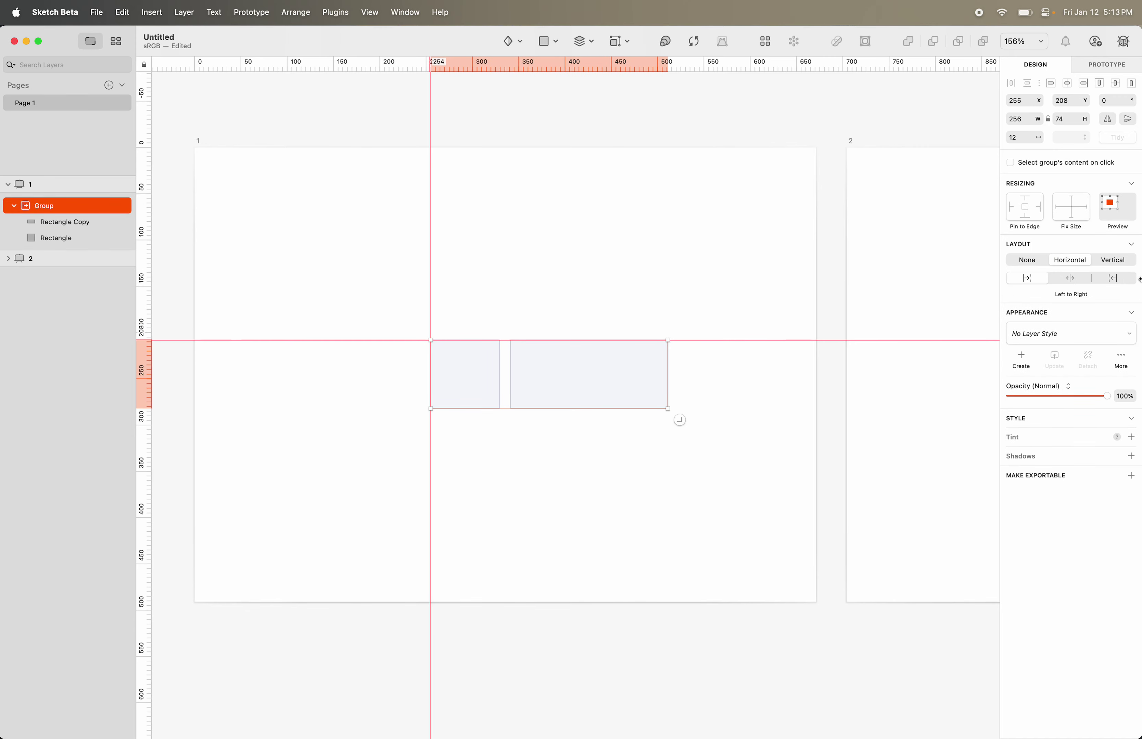
{"action": "left_click", "coordinate": [1114, 279]}
{"action": "left_click", "coordinate": [578, 341]}
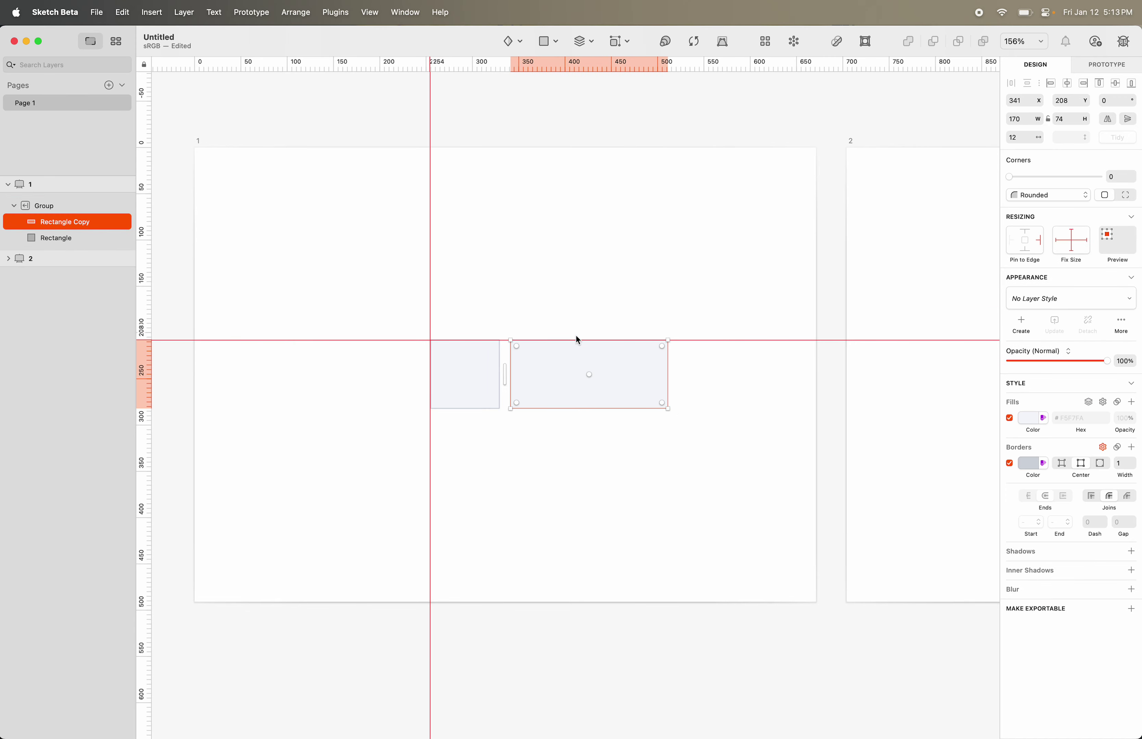
{"action": "mouse_move", "coordinate": [569, 408]}
{"action": "left_mouse_down"}
{"action": "mouse_move", "coordinate": [571, 516]}
{"action": "mouse_move", "coordinate": [580, 409]}
{"action": "left_mouse_up"}
- Set the group's horizontal layout to Center and try raising the right rectangle's upper edge, undoing the resize
{"action": "left_click", "coordinate": [43, 206]}
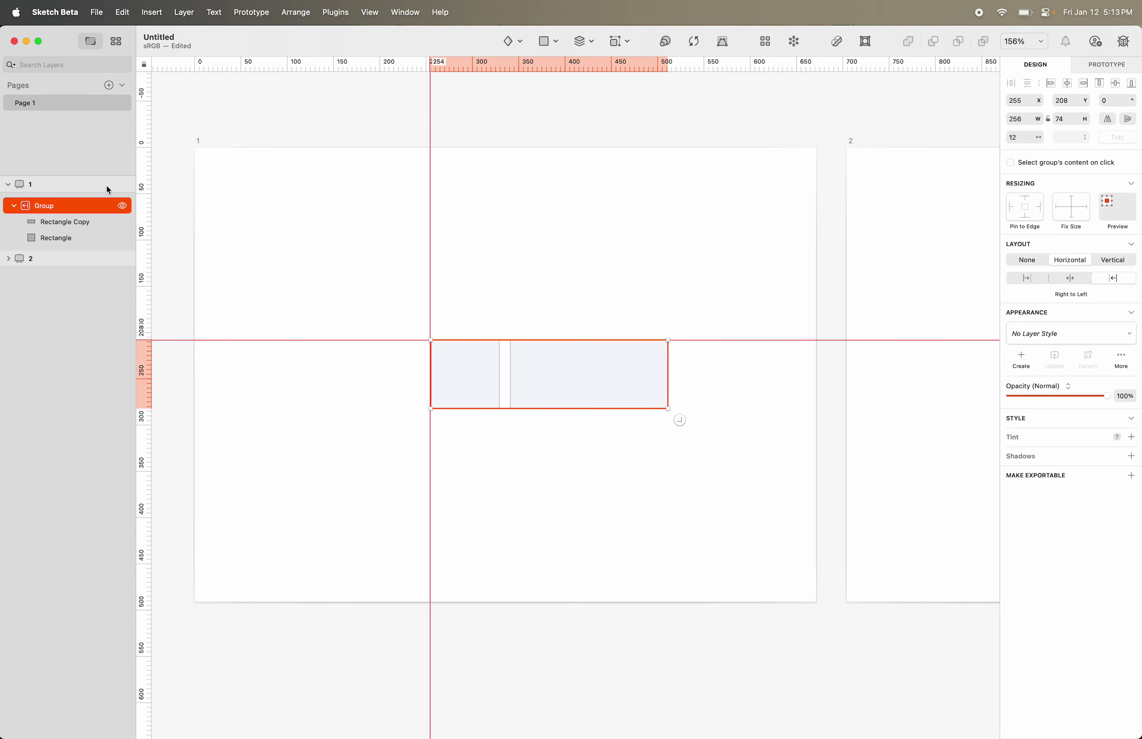
{"action": "left_click", "coordinate": [764, 400]}
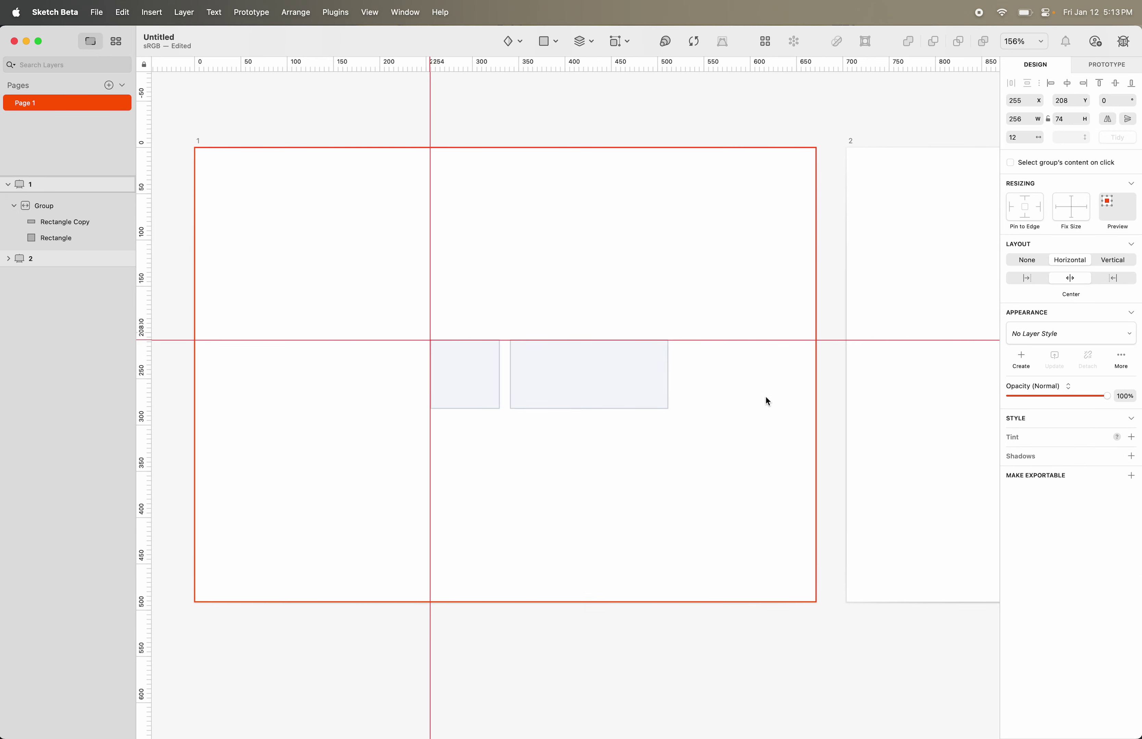
{"action": "double_click", "coordinate": [617, 375]}
{"action": "left_click_drag", "start_coordinate": [602, 342], "coordinate": [606, 304]}
{"action": "key", "text": "super+z"}
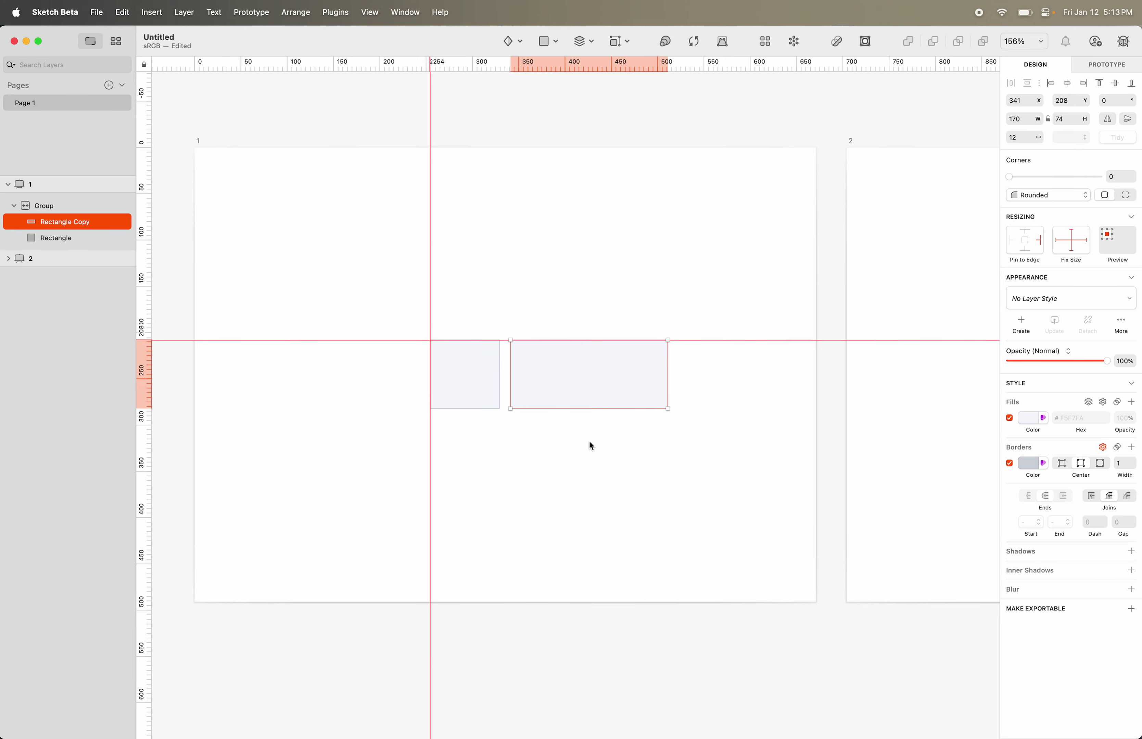
- Set the group's layout to None and test resizing the right rectangle to about 170 × 322, undoing the resize
{"action": "left_click", "coordinate": [67, 206]}
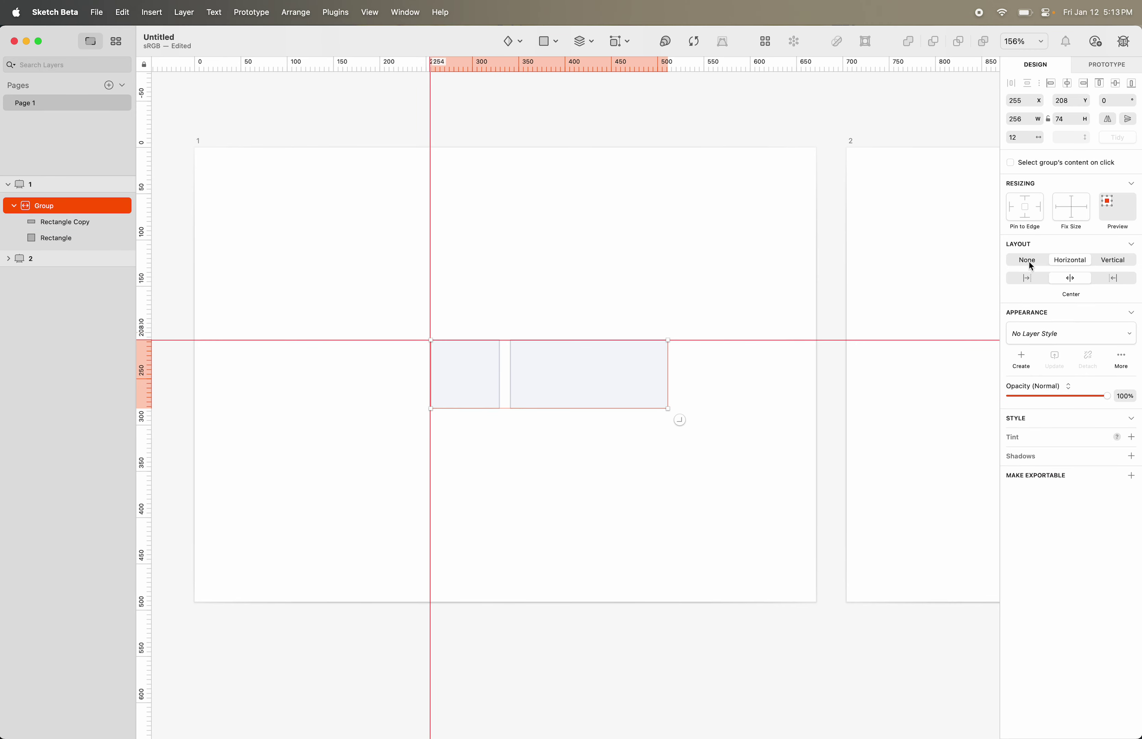
{"action": "left_click", "coordinate": [1028, 260]}
{"action": "left_click", "coordinate": [639, 355]}
{"action": "left_click_drag", "start_coordinate": [620, 340], "coordinate": [600, 225]}
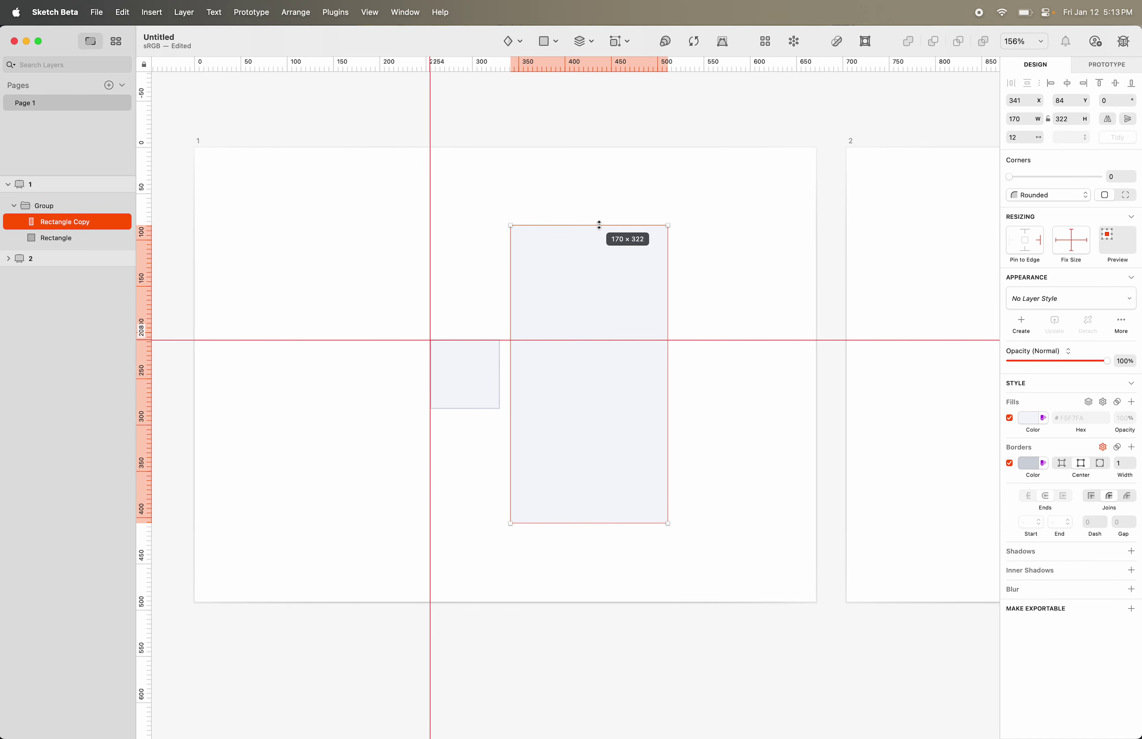
{"action": "key", "text": "super+z"}
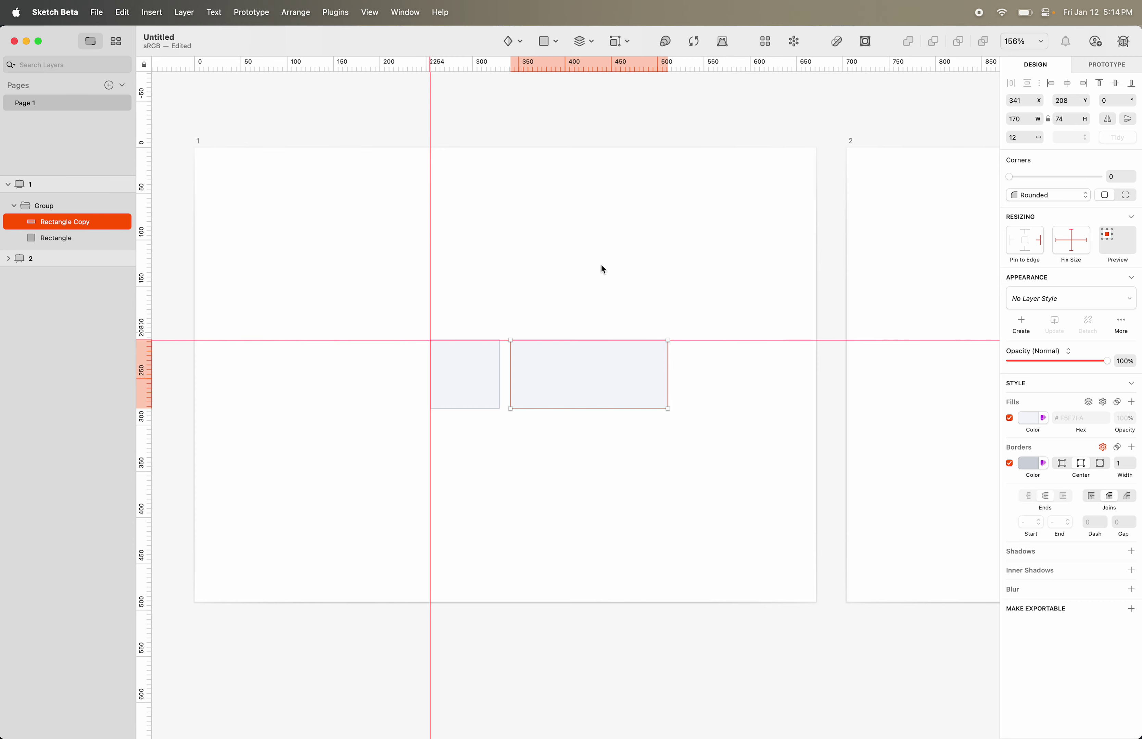
{"action": "left_click", "coordinate": [48, 206]}
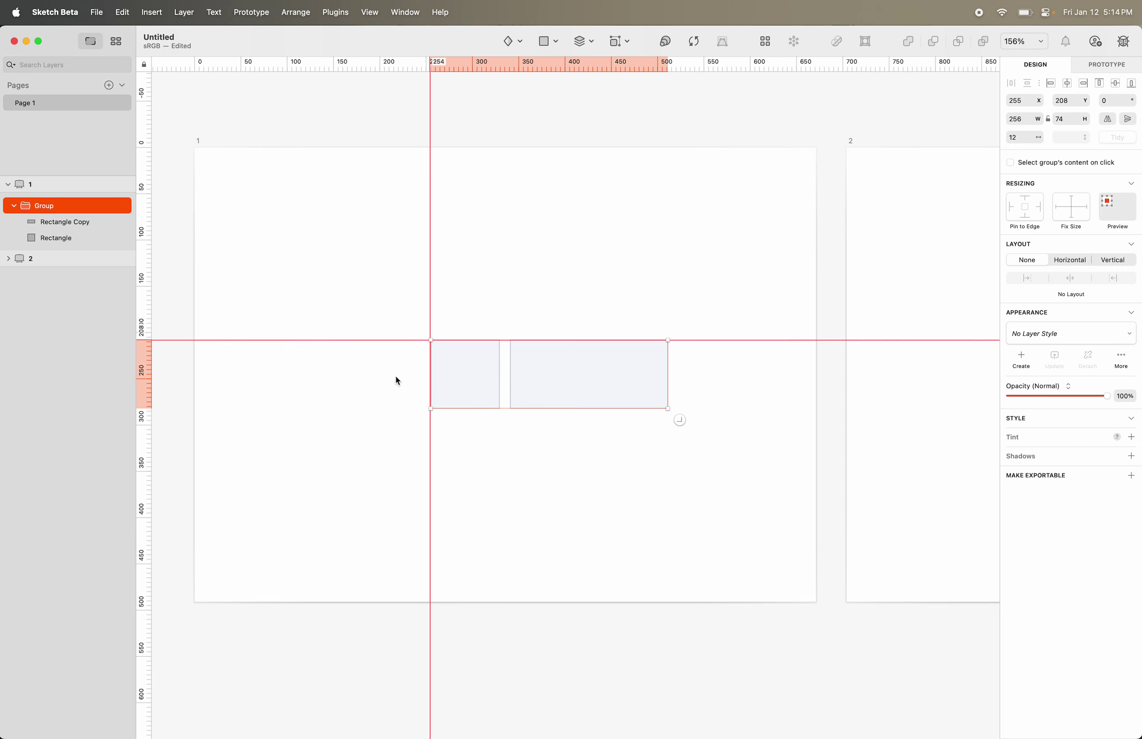
- Clear the selection, bring artboard 2 into view and hide the canvas rulers
{"action": "scroll", "coordinate": [456, 428], "scroll_direction": "right", "scroll_amount": 6}
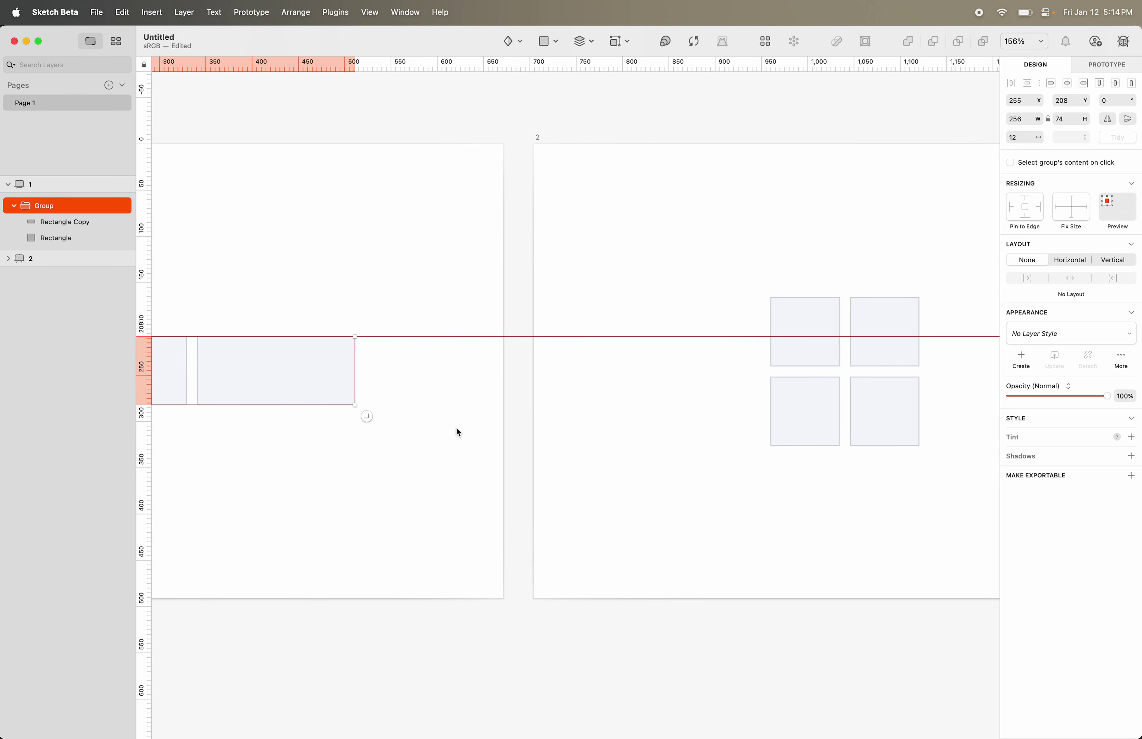
{"action": "scroll", "coordinate": [456, 427], "scroll_direction": "right", "scroll_amount": 6}
{"action": "left_click", "coordinate": [475, 144]}
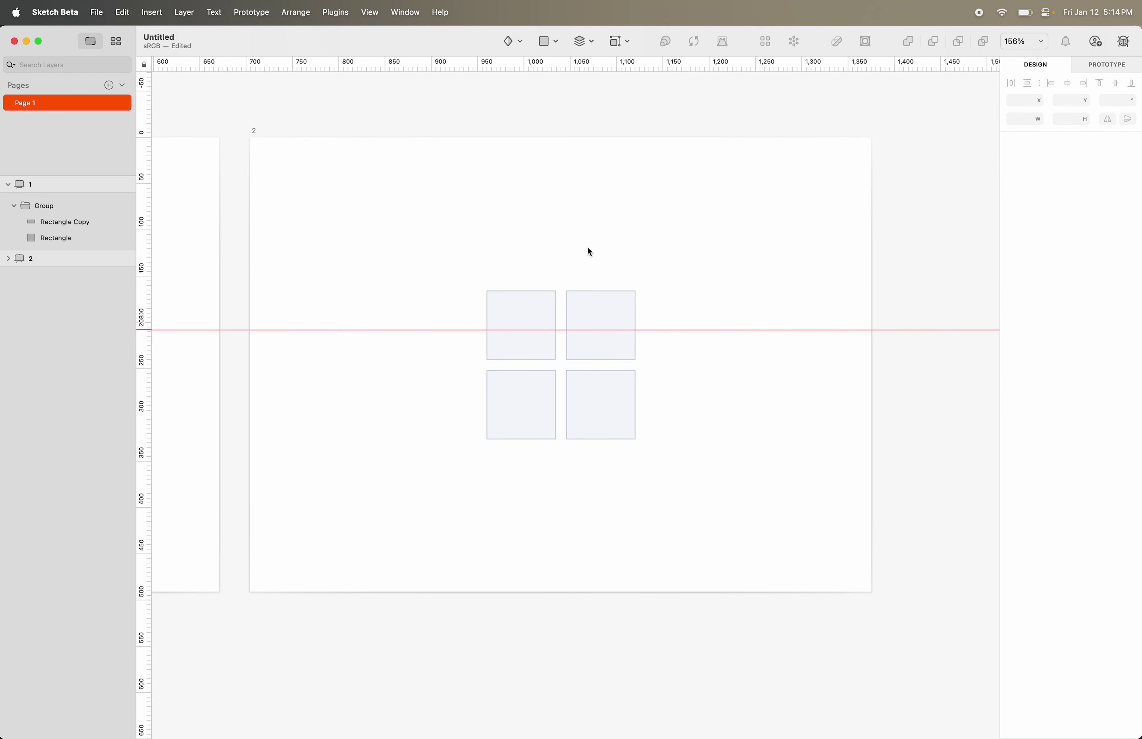
{"action": "key", "text": "ctrl+r"}
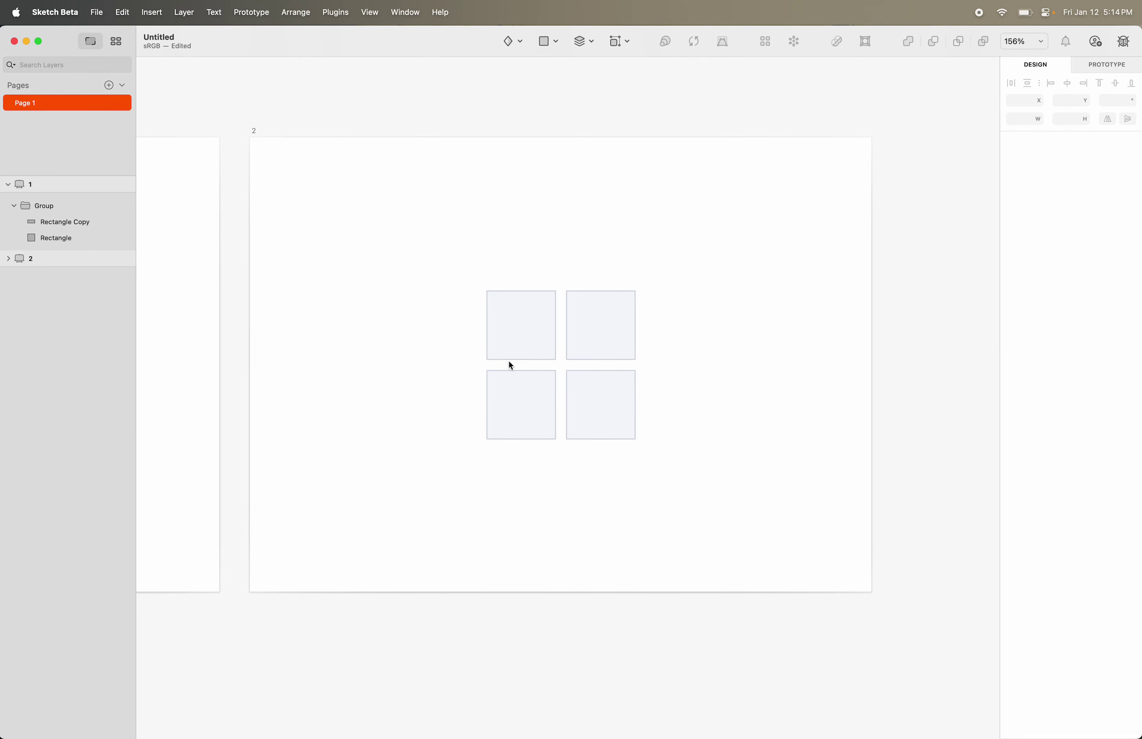
- Tidy the four rectangles in artboard 2's group and arrange them as a 2 × 2 grid with spacing 12
{"action": "double_click", "coordinate": [509, 356]}
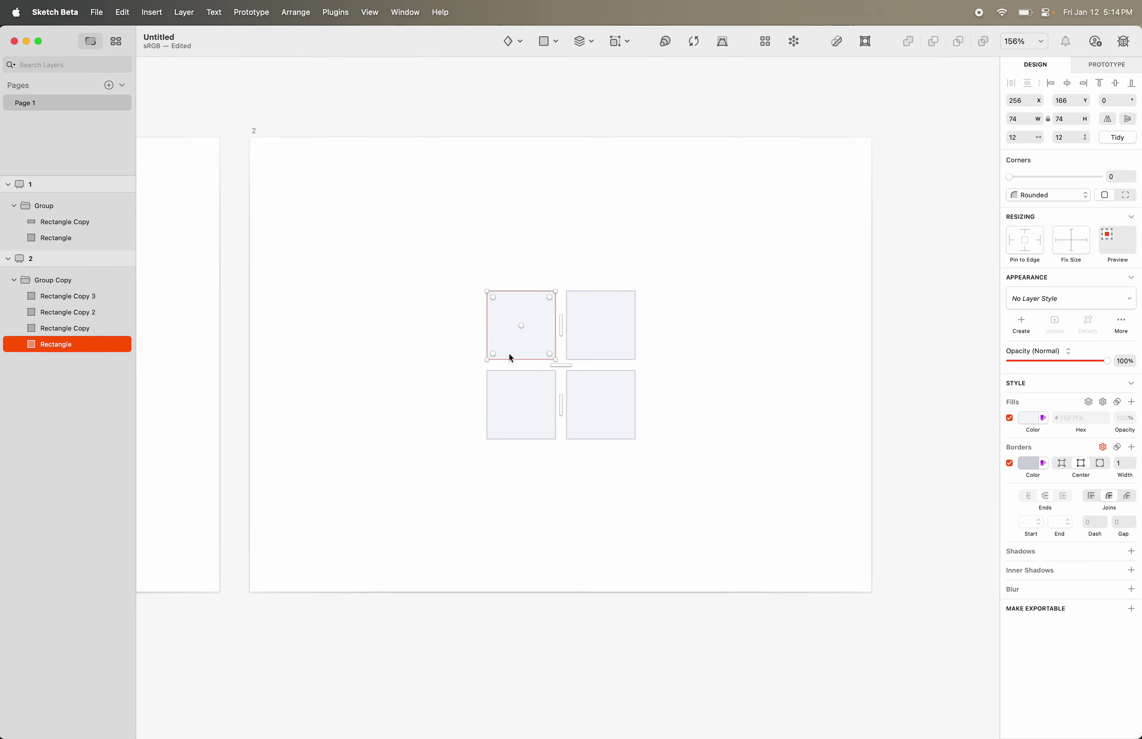
{"action": "left_click", "coordinate": [95, 303], "text": "shift"}
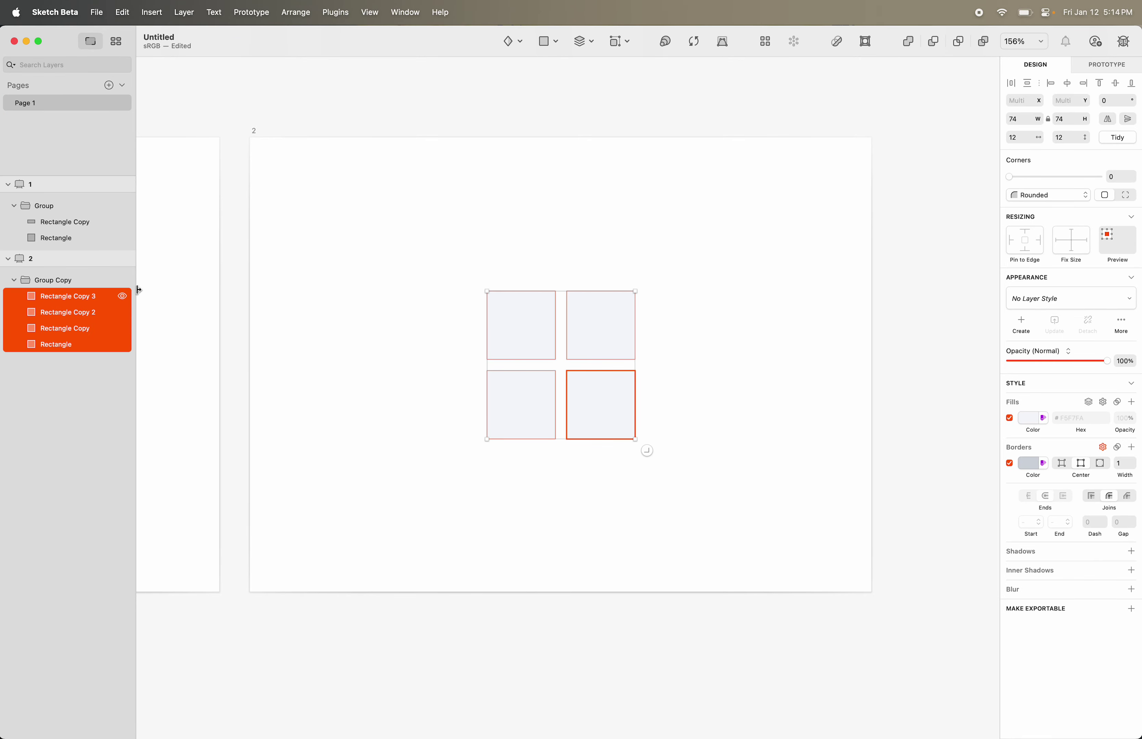
{"action": "left_click", "coordinate": [1125, 138]}
{"action": "left_click", "coordinate": [765, 42]}
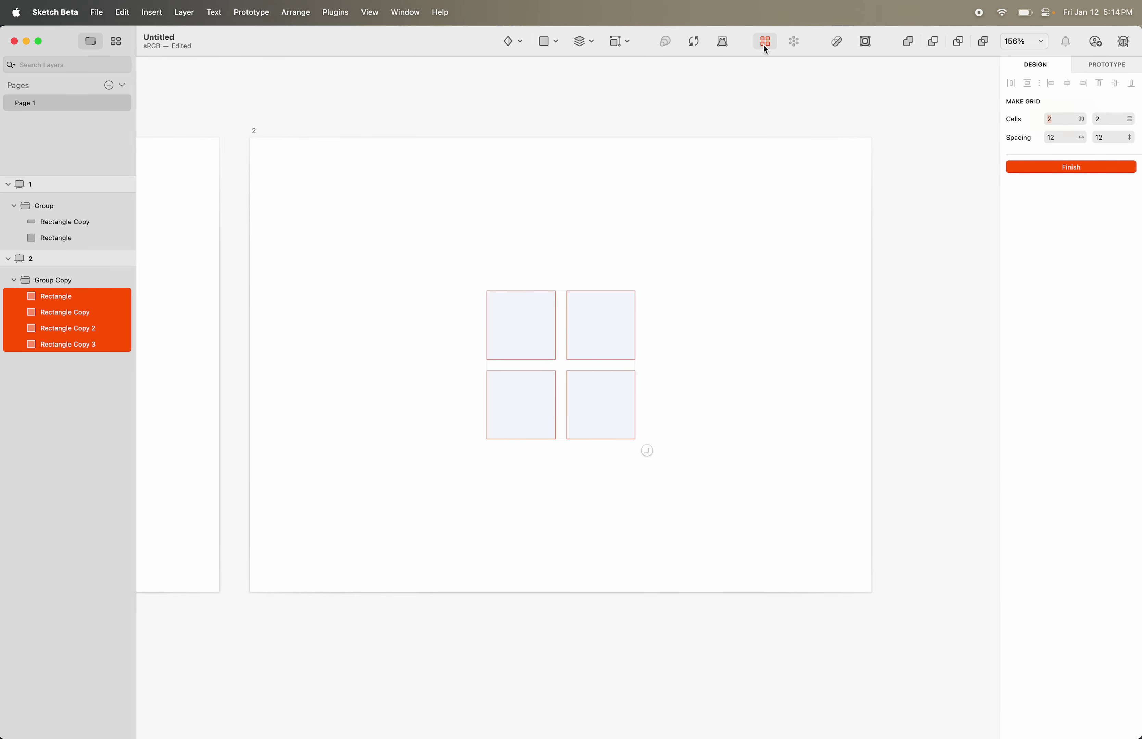
{"action": "left_click", "coordinate": [1042, 168]}
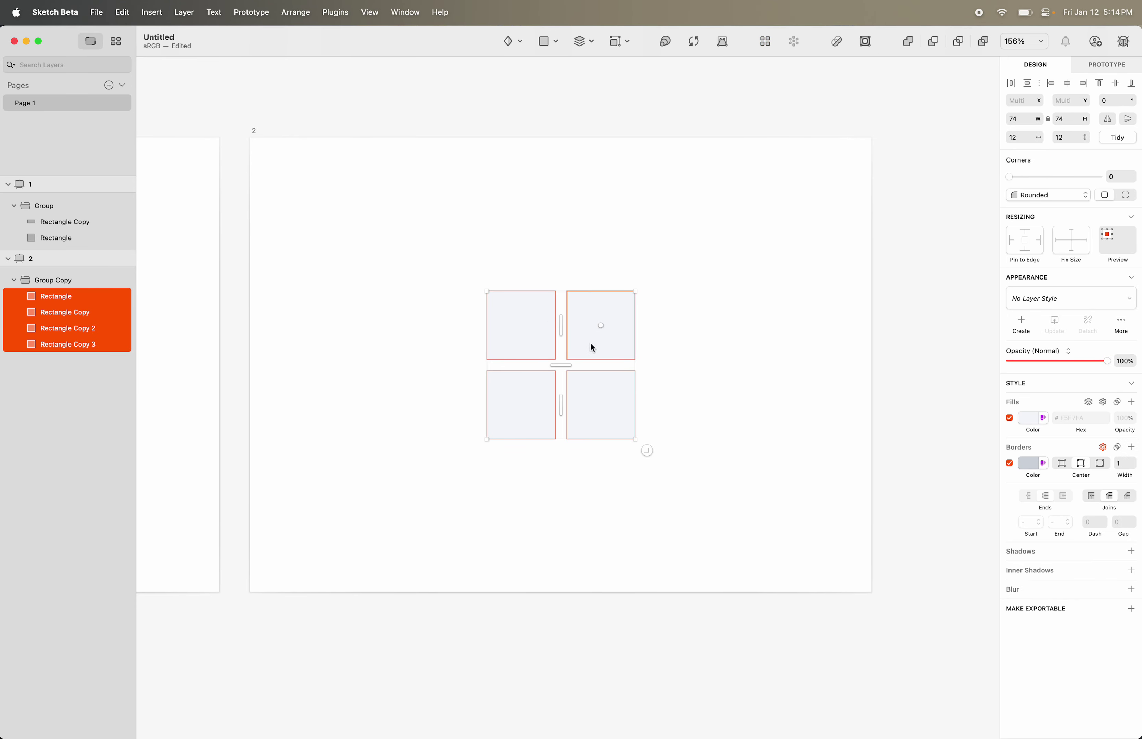
{"action": "left_click", "coordinate": [1032, 138]}
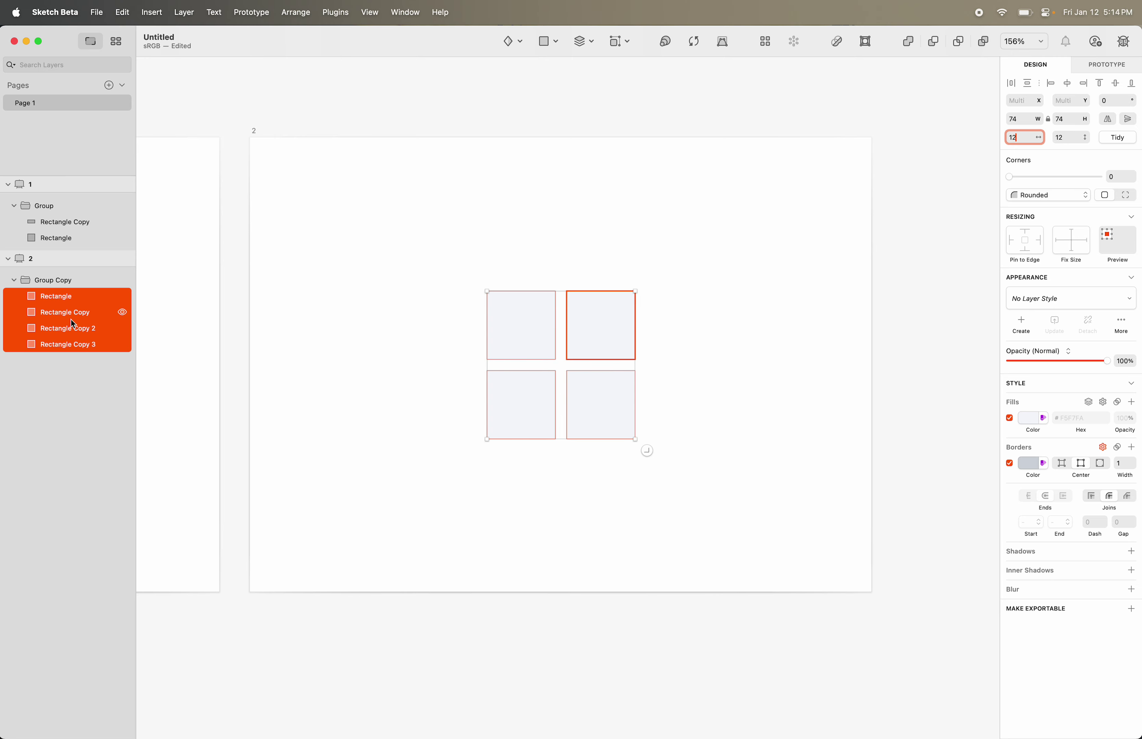
- Set the layout of the four-rectangle group in artboard 2 to Horizontal
{"action": "left_click", "coordinate": [536, 348]}
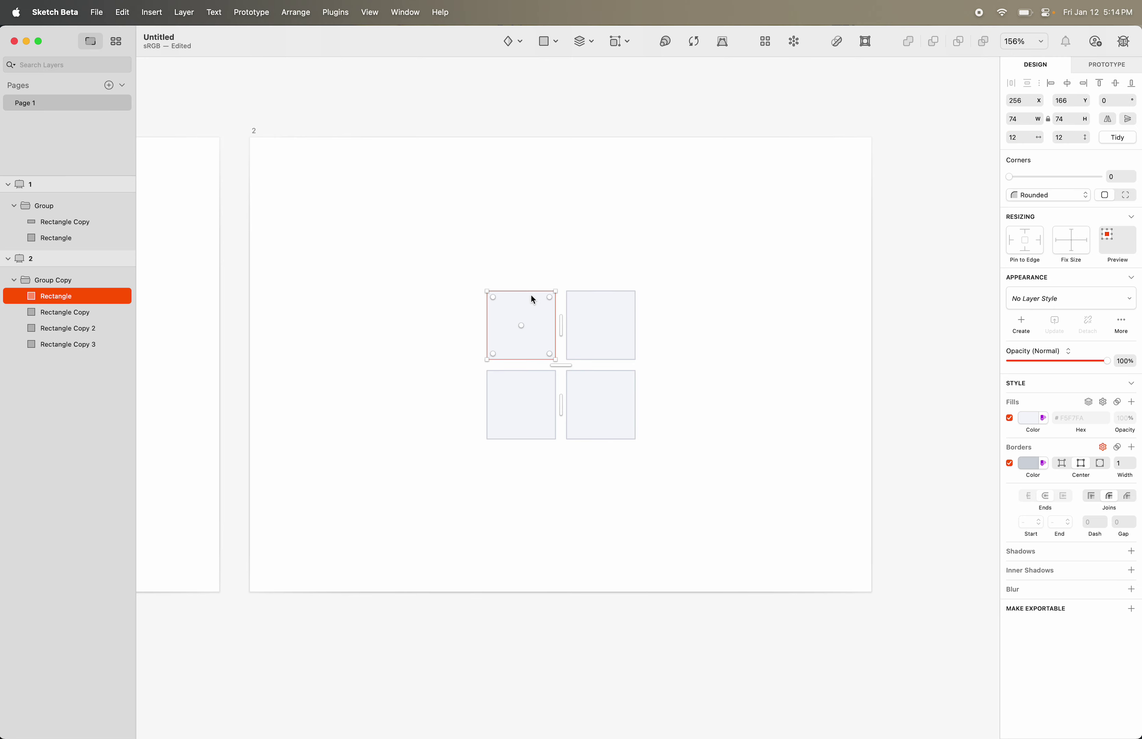
{"action": "mouse_move", "coordinate": [530, 291]}
{"action": "left_mouse_down"}
{"action": "mouse_move", "coordinate": [528, 232]}
{"action": "mouse_move", "coordinate": [536, 293]}
{"action": "left_mouse_up"}
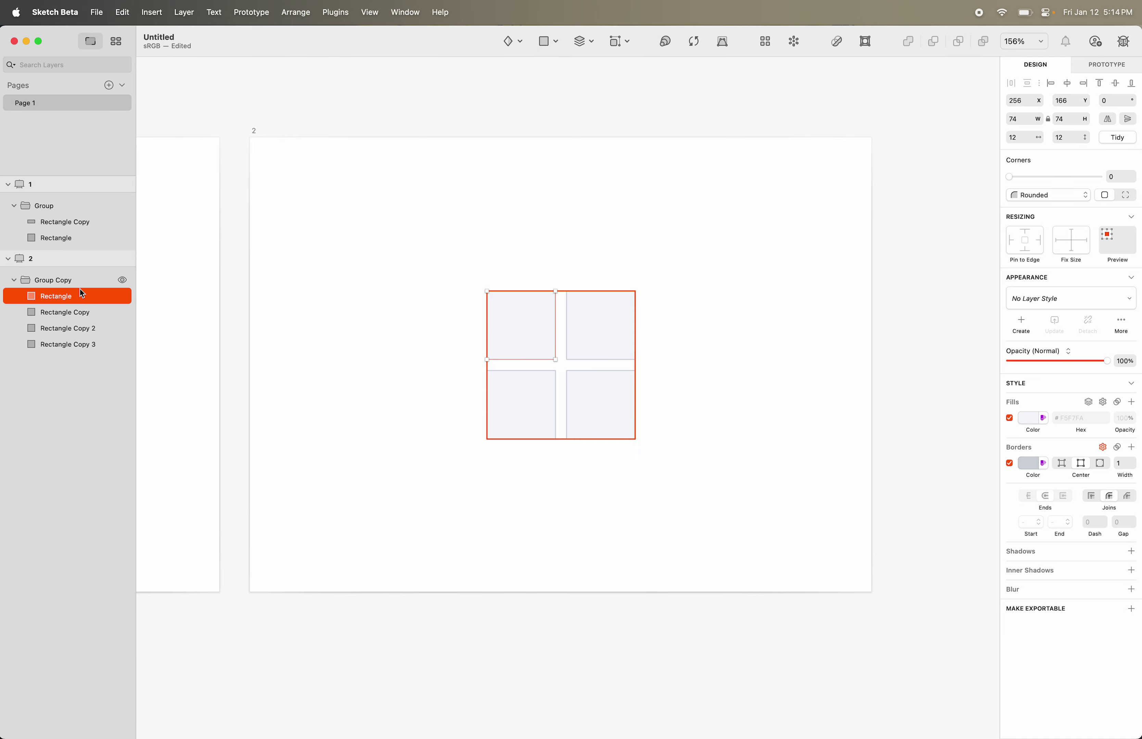
{"action": "left_click", "coordinate": [59, 282]}
{"action": "left_click", "coordinate": [1070, 261]}
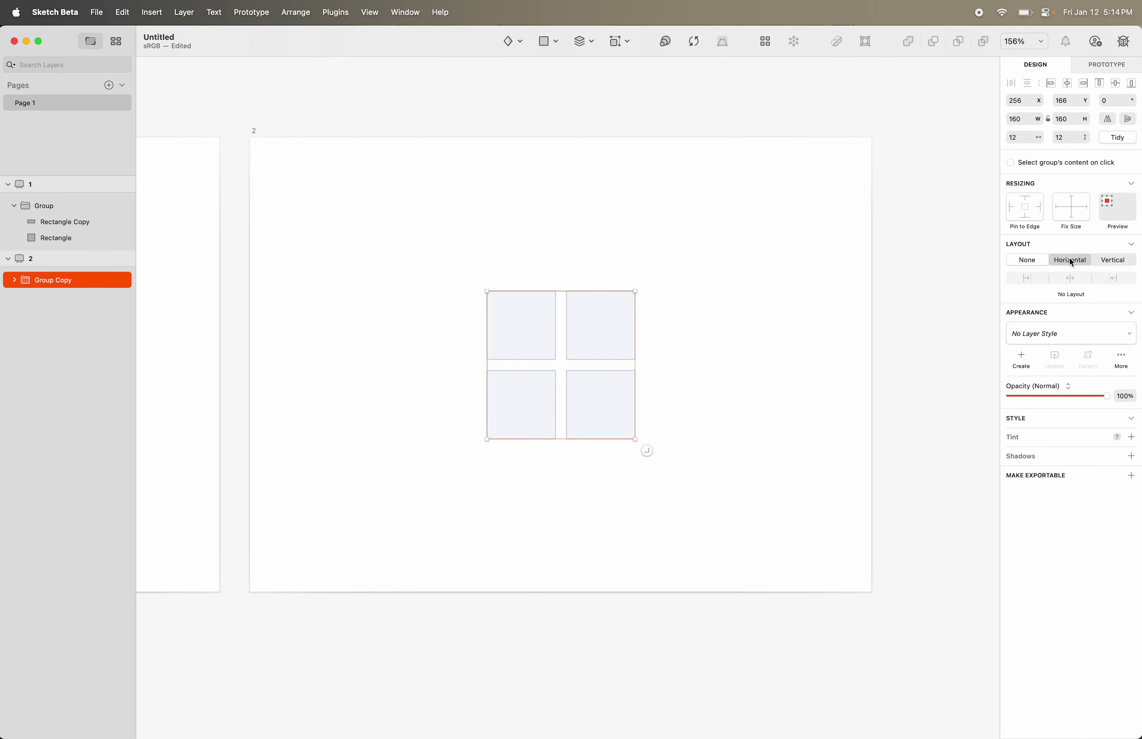
- Try enlarging the grid's upper-left rectangle to 180 × 180 under the horizontal layout and undo the resize
{"action": "double_click", "coordinate": [544, 342]}
{"action": "left_click_drag", "start_coordinate": [536, 292], "coordinate": [533, 231]}
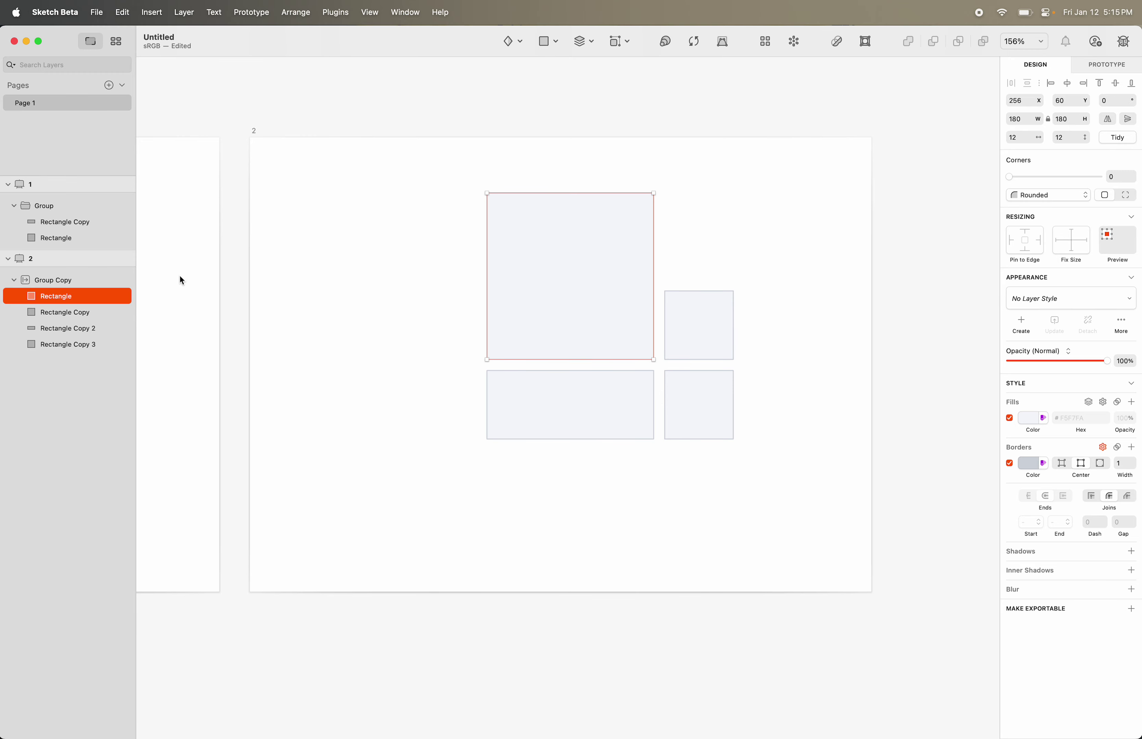
{"action": "key", "text": "alt"}
{"action": "left_click", "coordinate": [582, 403]}
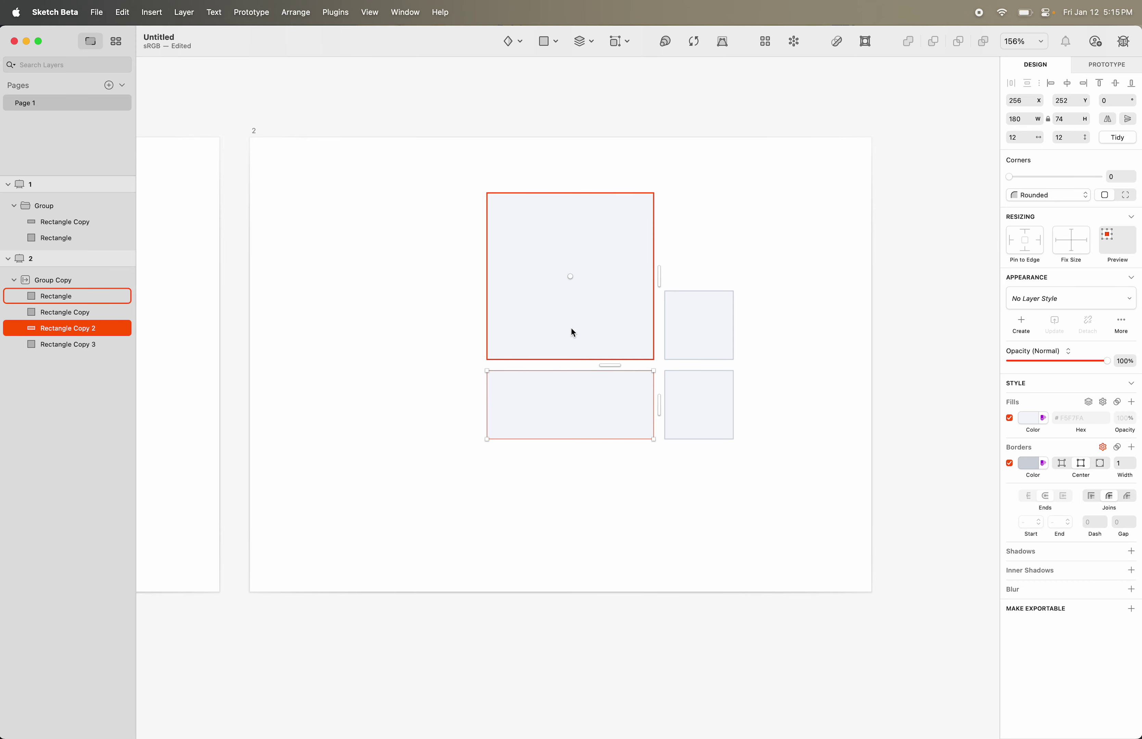
{"action": "key", "text": "super+z"}
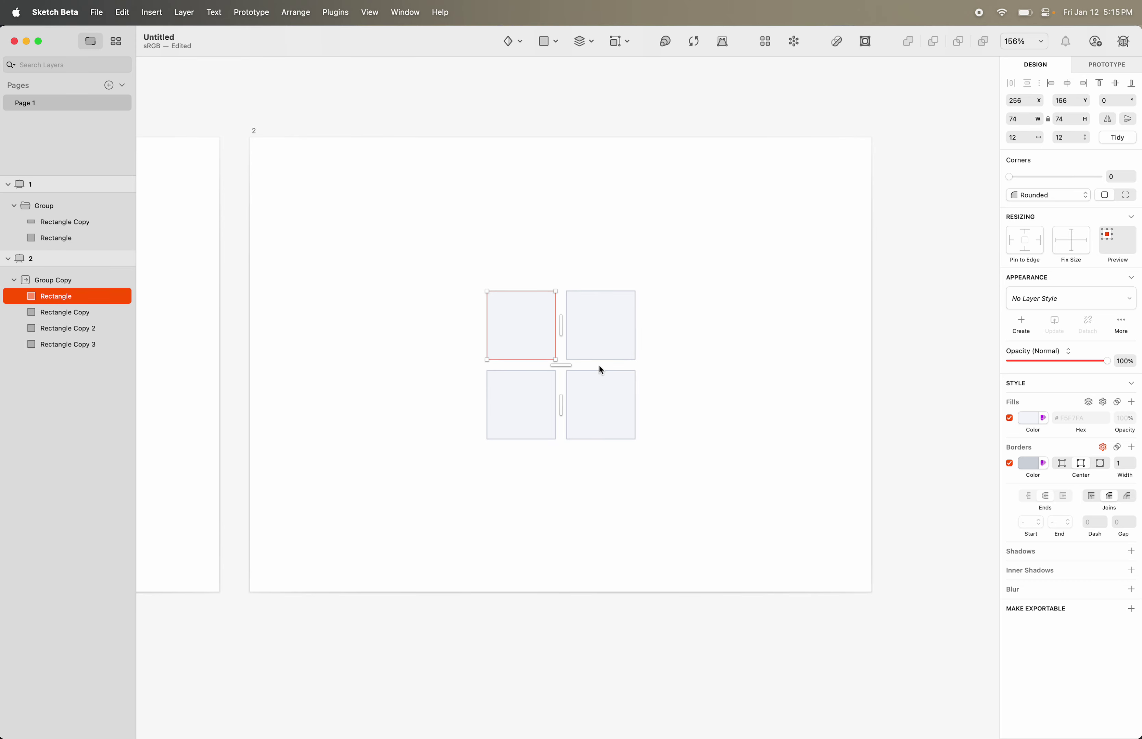
- Change the four-rectangle group's horizontal layout alignment to Center
{"action": "left_click", "coordinate": [601, 364]}
{"action": "double_click", "coordinate": [601, 348]}
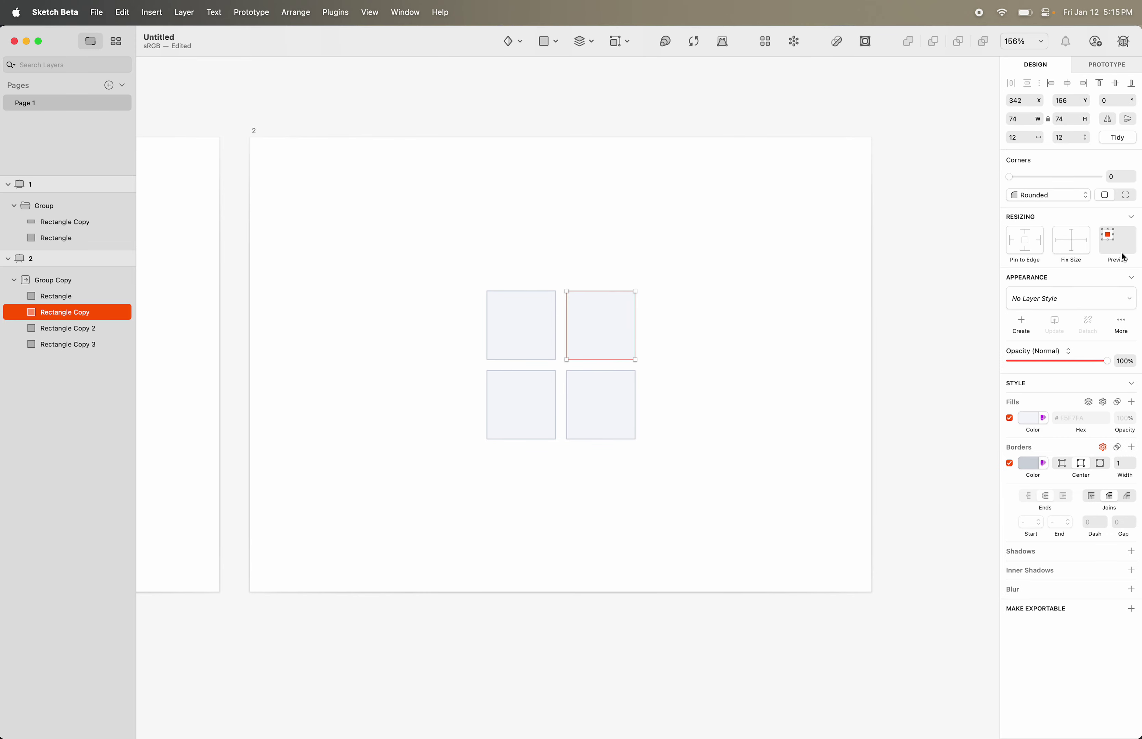
{"action": "key", "text": "Escape"}
{"action": "left_click", "coordinate": [1070, 280]}
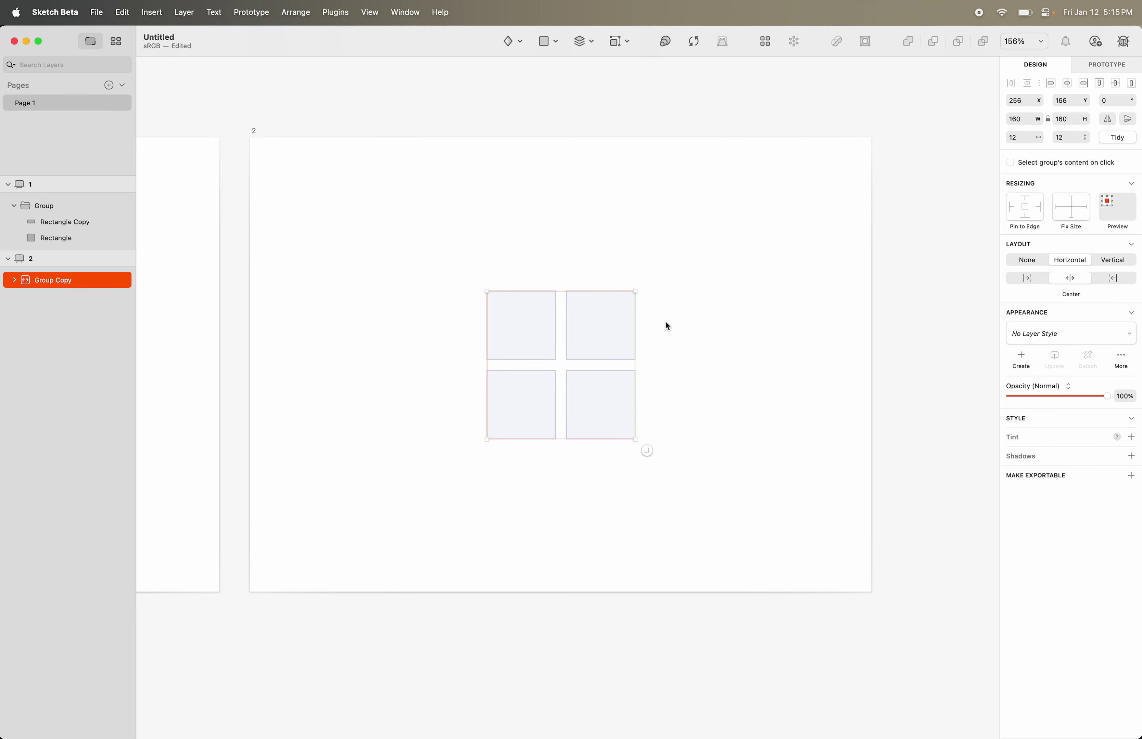
- Try widening the centered group and enlarging its upper-right rectangle to 178 × 178, undoing both resizes
{"action": "left_click_drag", "start_coordinate": [635, 318], "coordinate": [711, 322]}
{"action": "key", "text": "super+z"}
{"action": "double_click", "coordinate": [629, 345]}
{"action": "left_click_drag", "start_coordinate": [636, 345], "coordinate": [684, 332]}
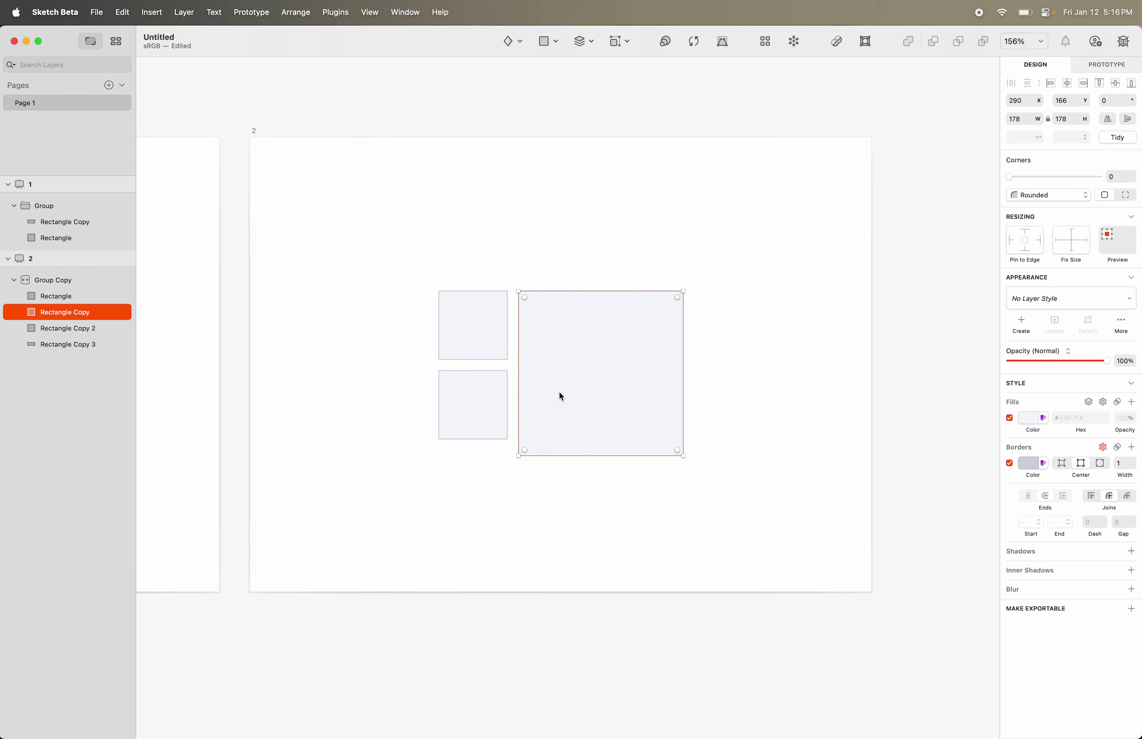
{"action": "key", "text": "cmd+z"}
- Pause Smart Layout, try enlarging the grid's lower-right rectangle to 196 × 196, undo the resize and clear the selection
{"action": "left_click", "coordinate": [600, 391]}
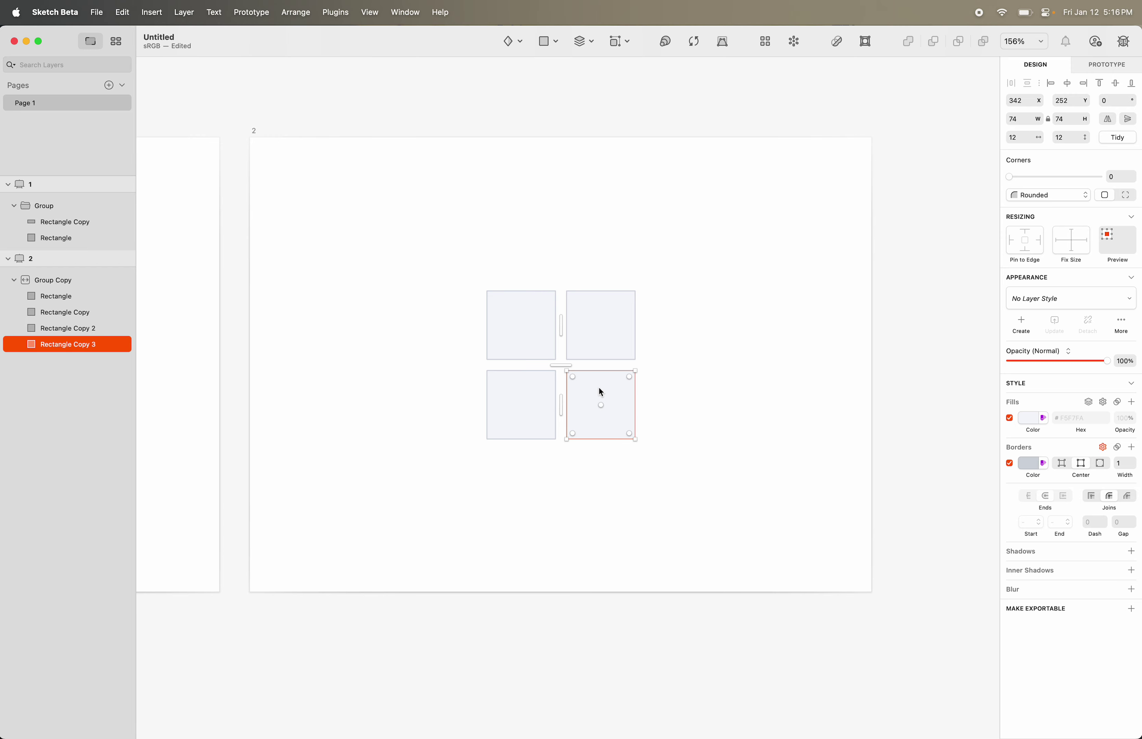
{"action": "key", "text": "alt"}
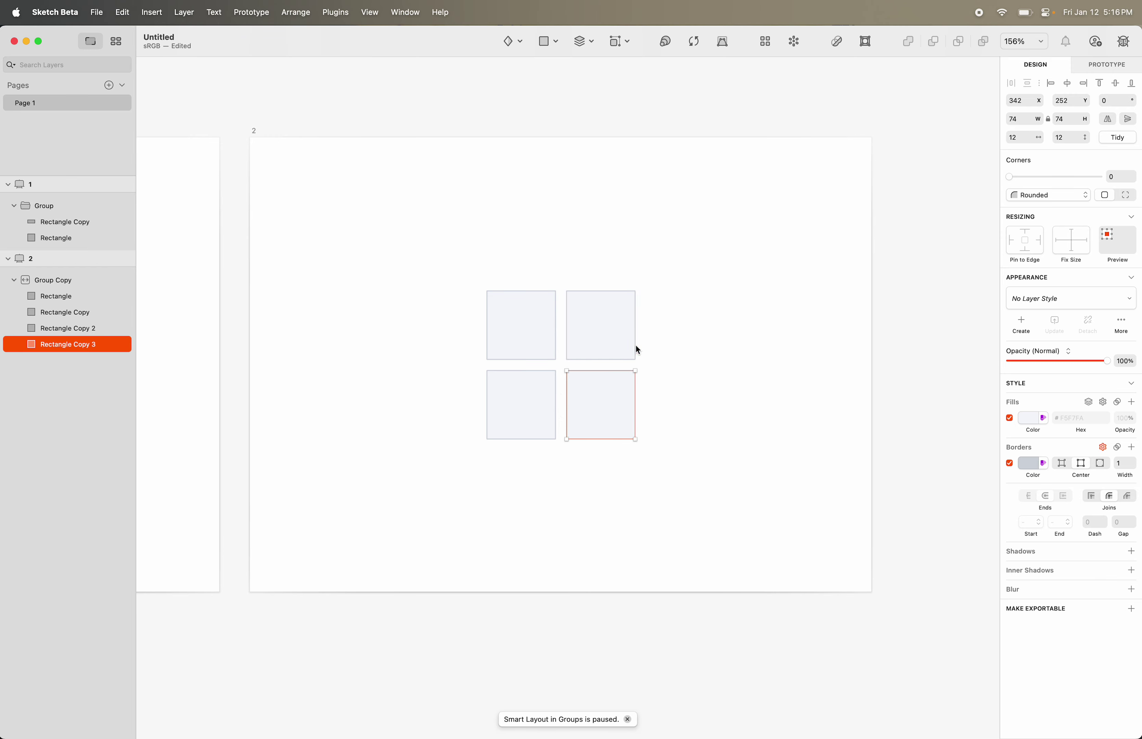
{"action": "left_click_drag", "start_coordinate": [642, 407], "coordinate": [691, 407]}
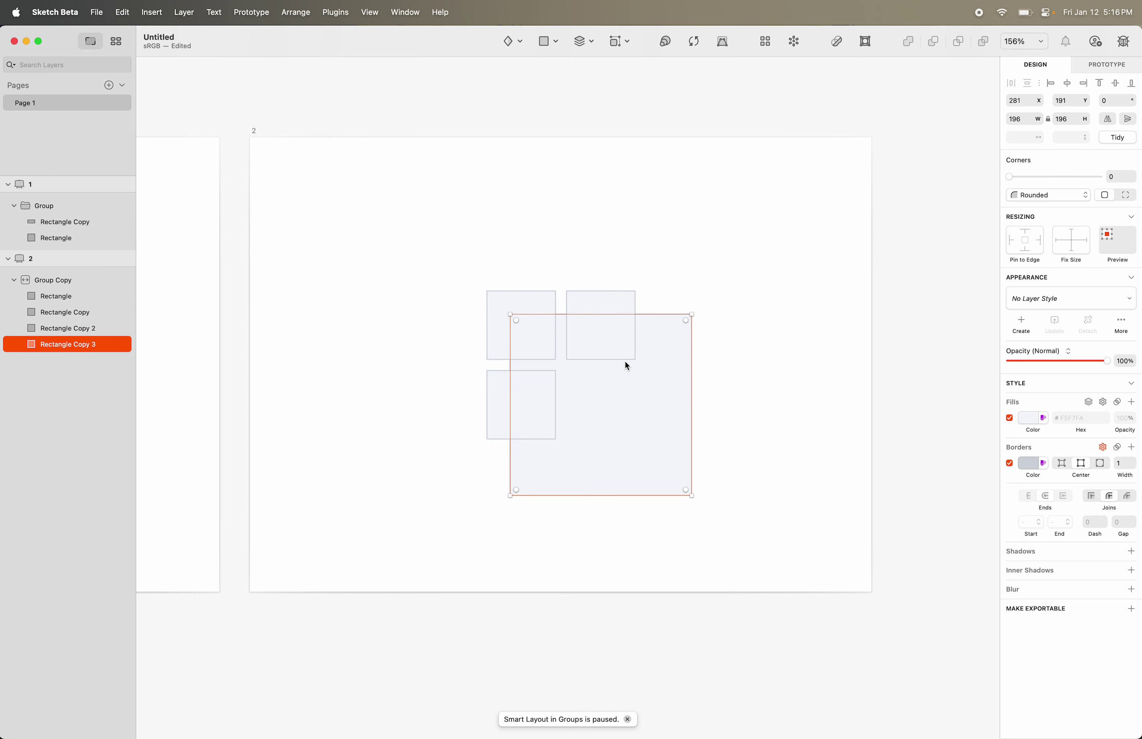
{"action": "scroll", "coordinate": [520, 353], "scroll_direction": "down", "scroll_amount": 1}
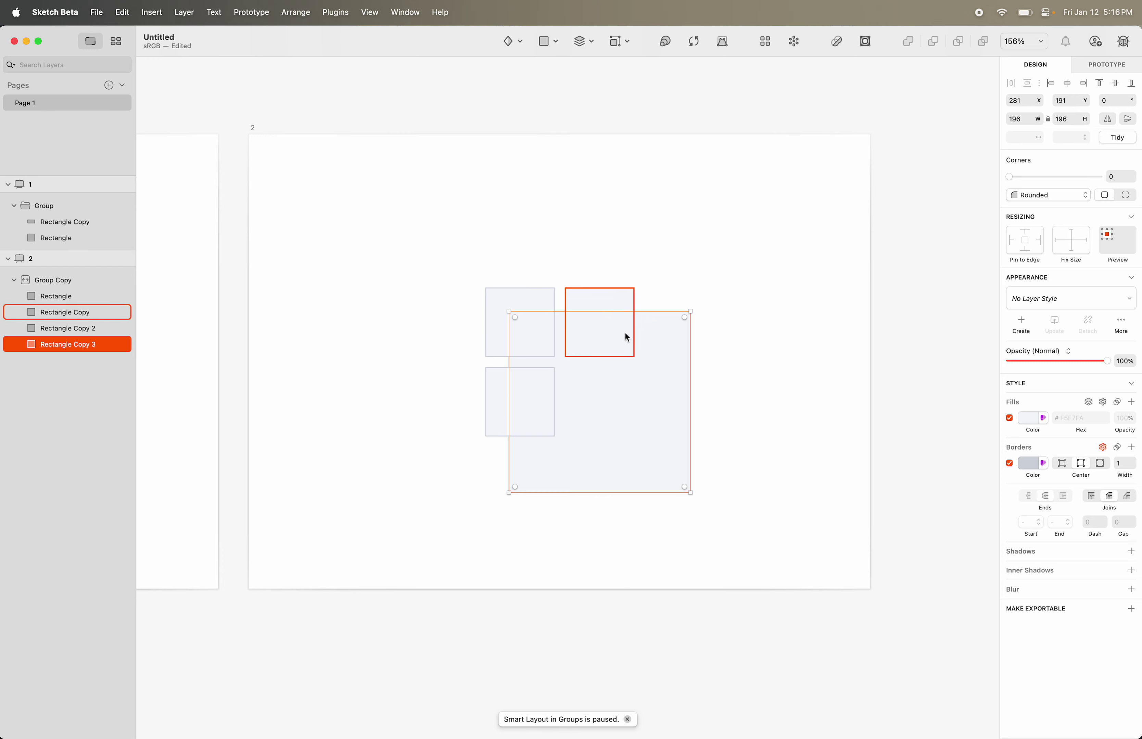
{"action": "key", "text": "super+z"}
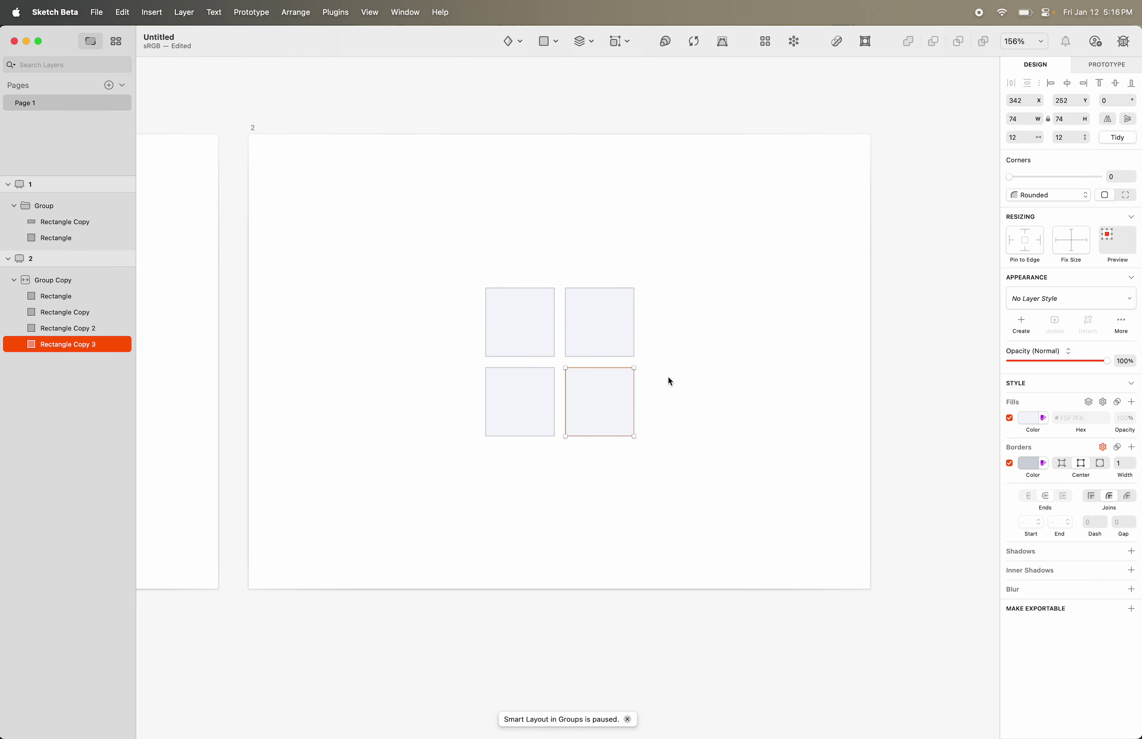
{"action": "left_click", "coordinate": [507, 339]}
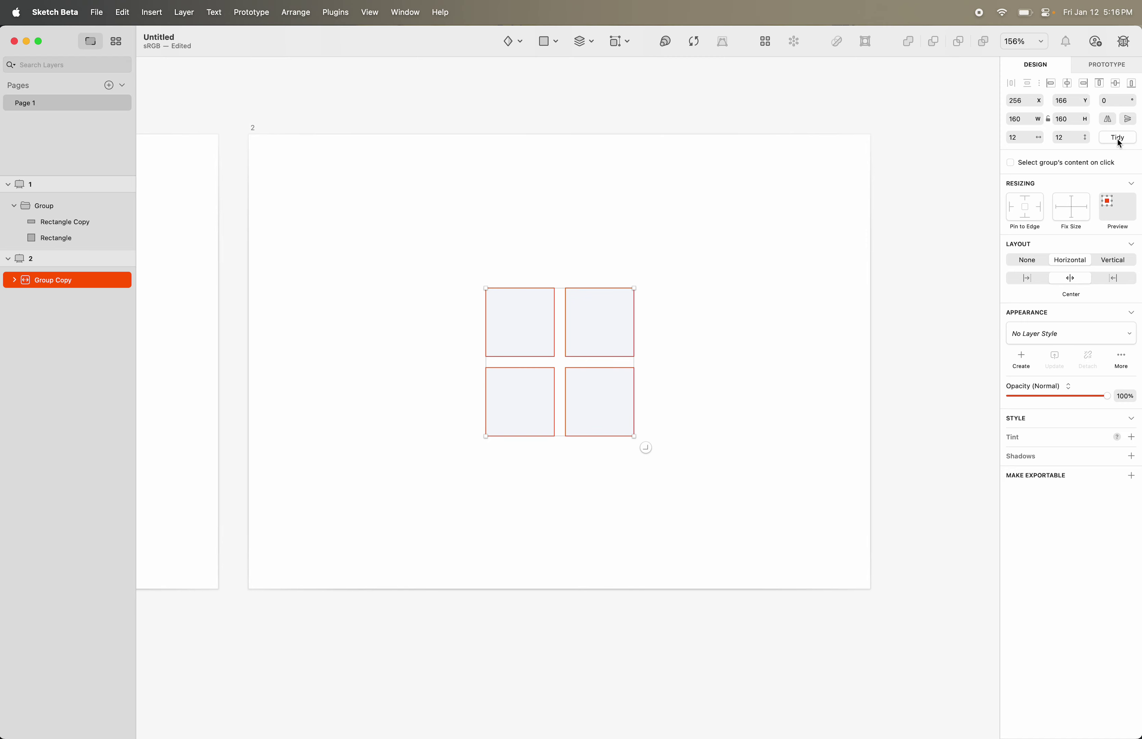
{"action": "key", "text": "Escape"}
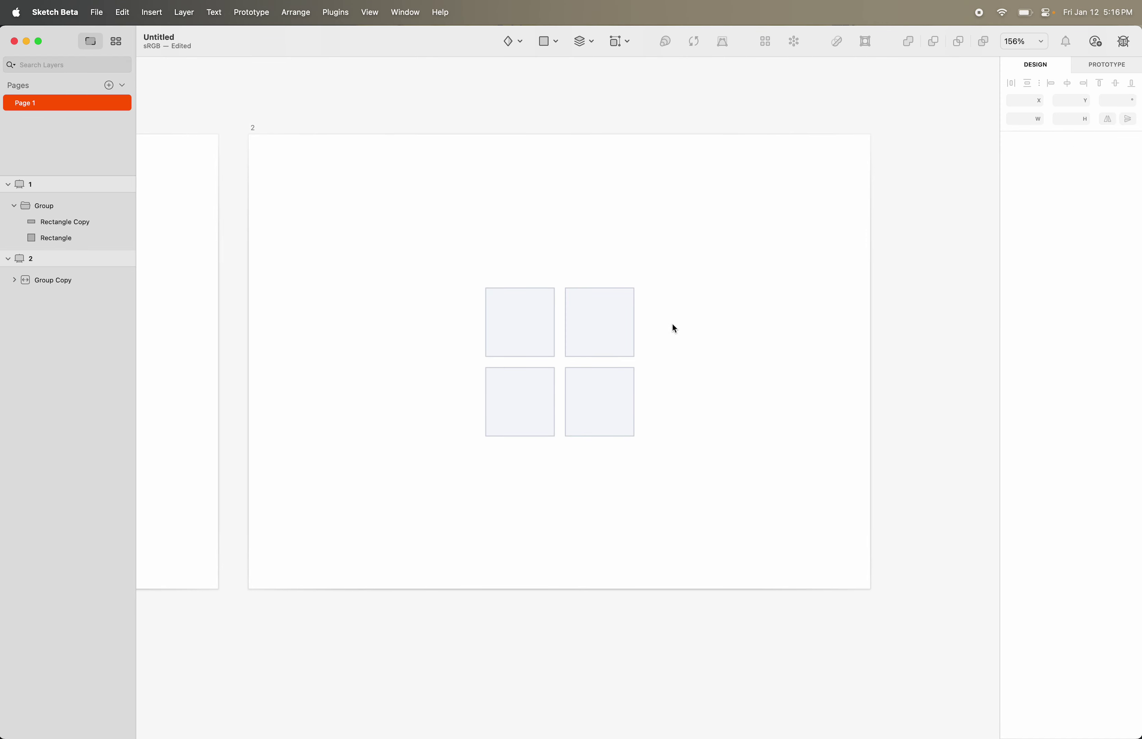